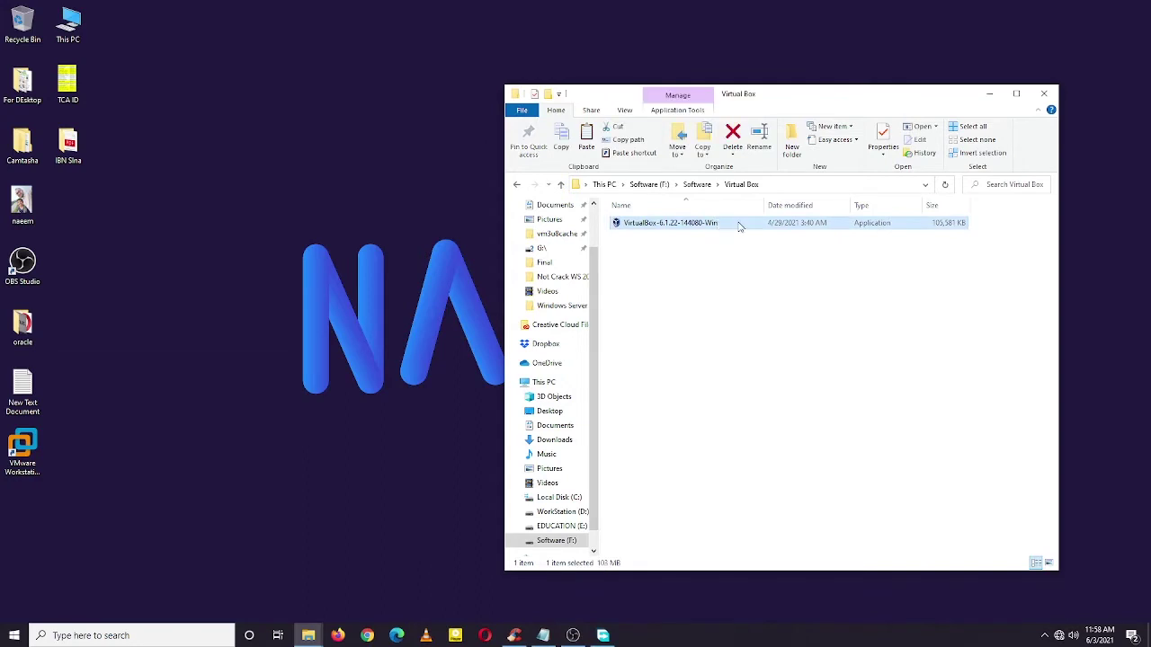
Step: Run the VirtualBox-6.1.22-144080-Win installer as administrator from the Virtual Box folder
right_click(738, 226)
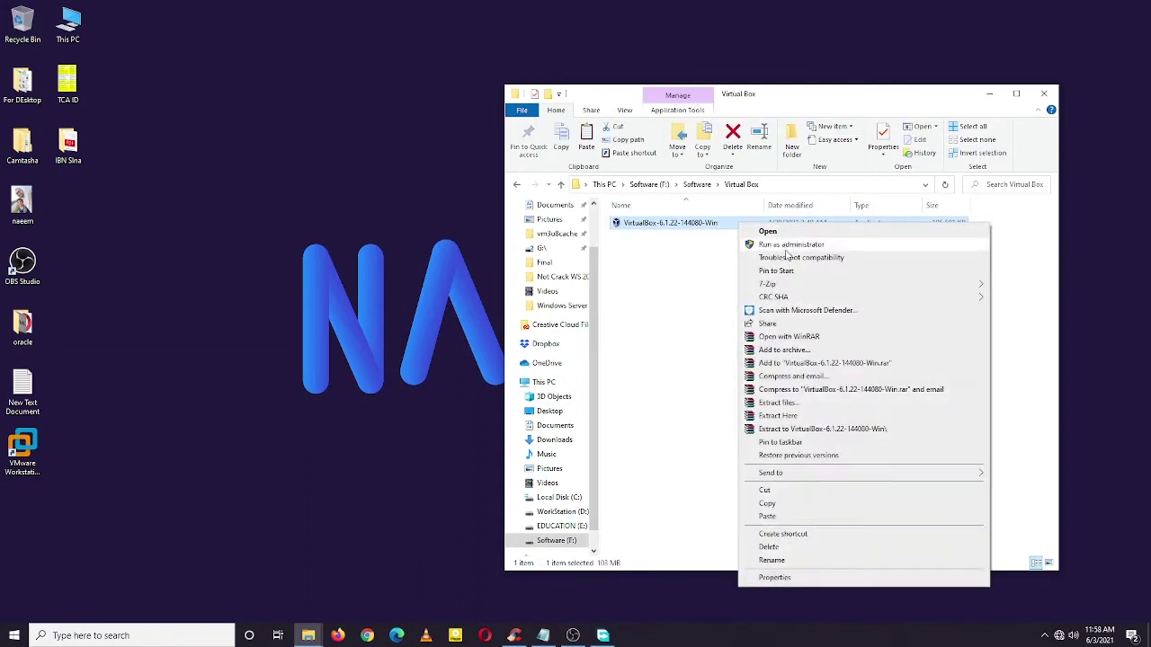
left_click(787, 245)
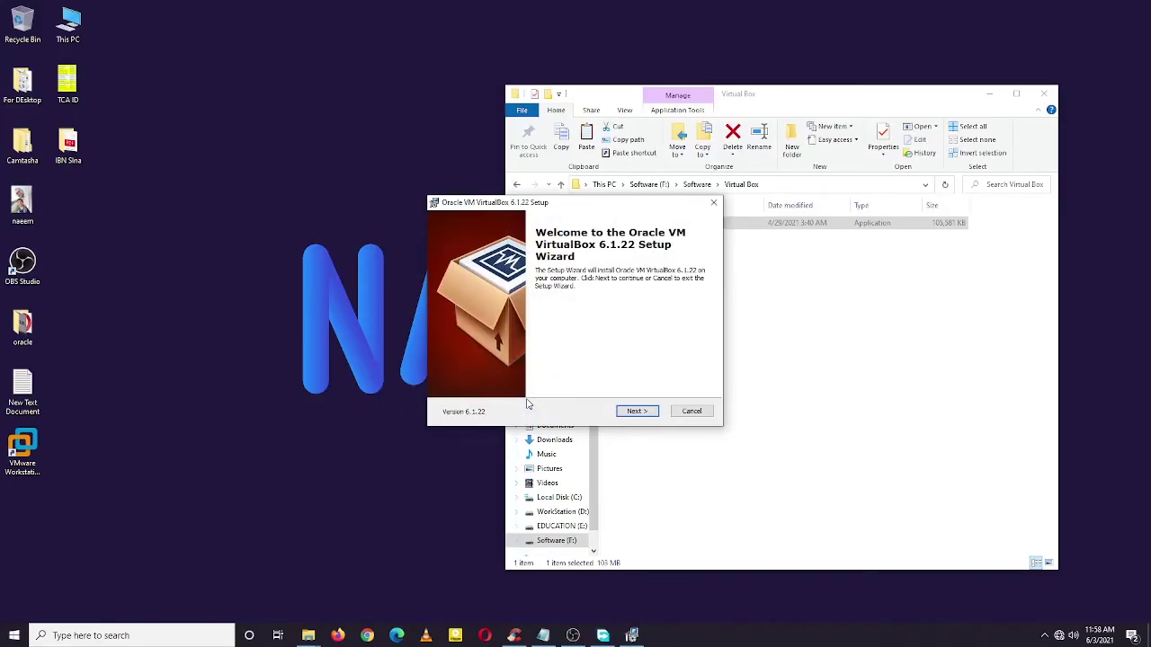
Step: Keep the default features, disable start menu entries, and accept the network interfaces warning
left_click(636, 411)
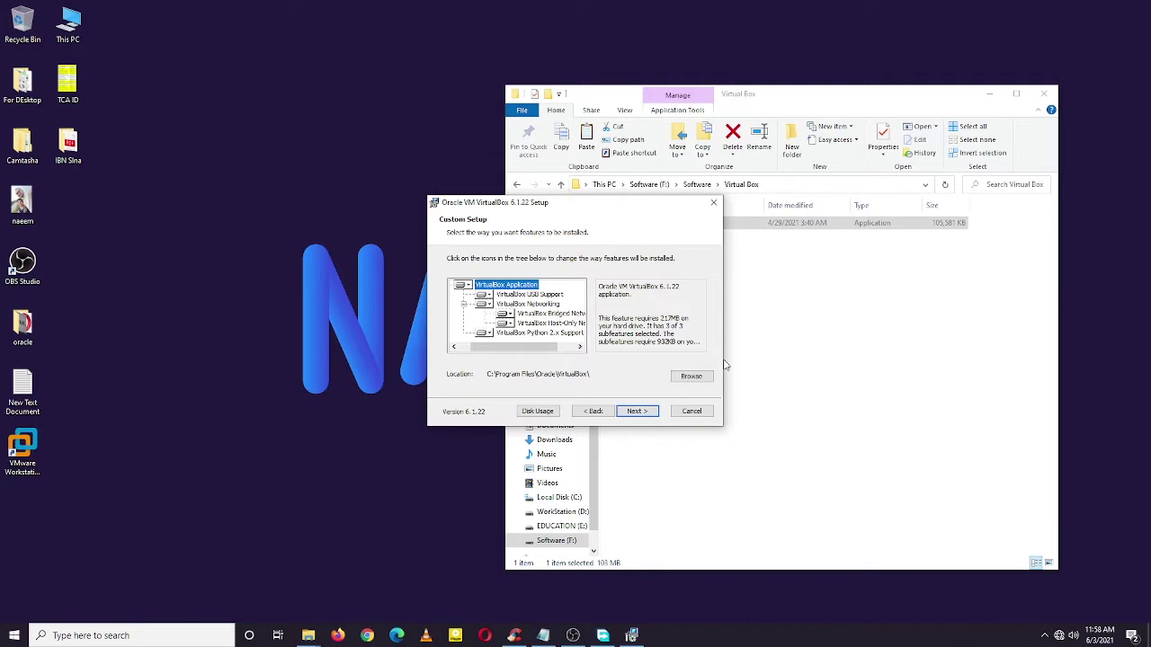
left_click(635, 412)
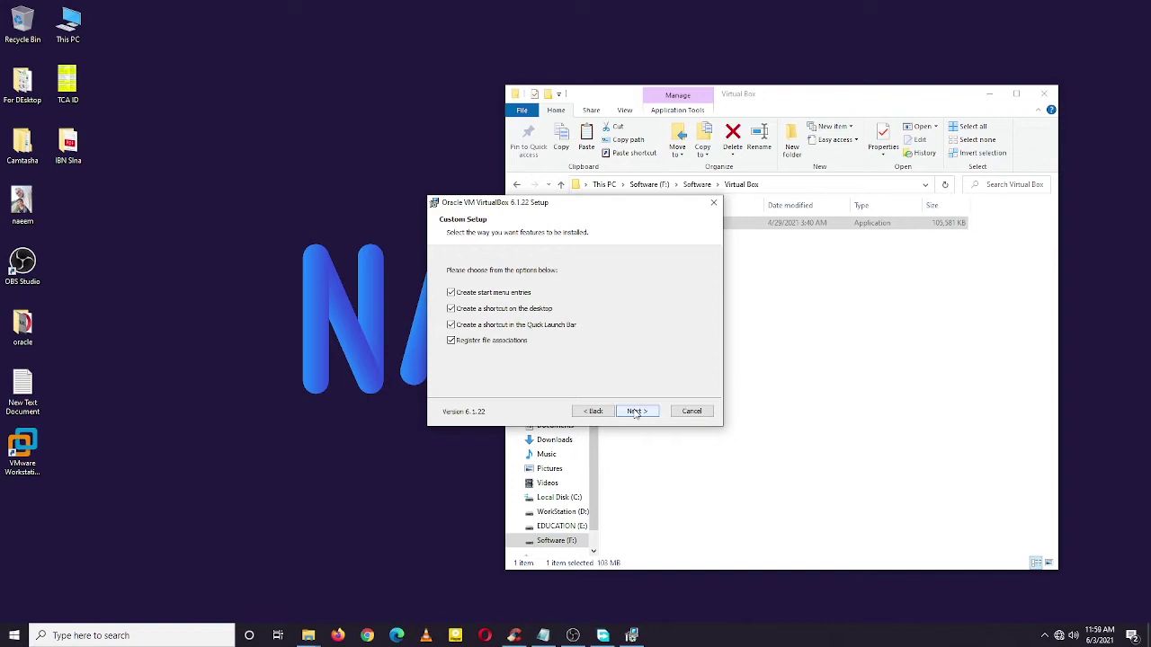
left_click(451, 294)
left_click(638, 411)
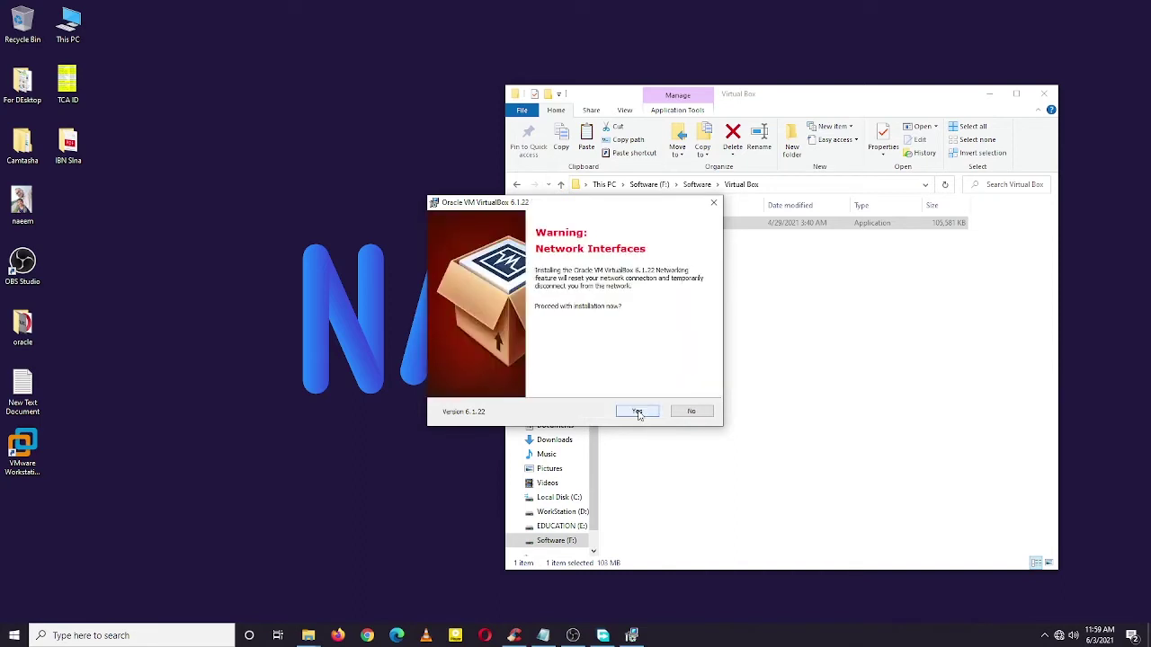
left_click(637, 411)
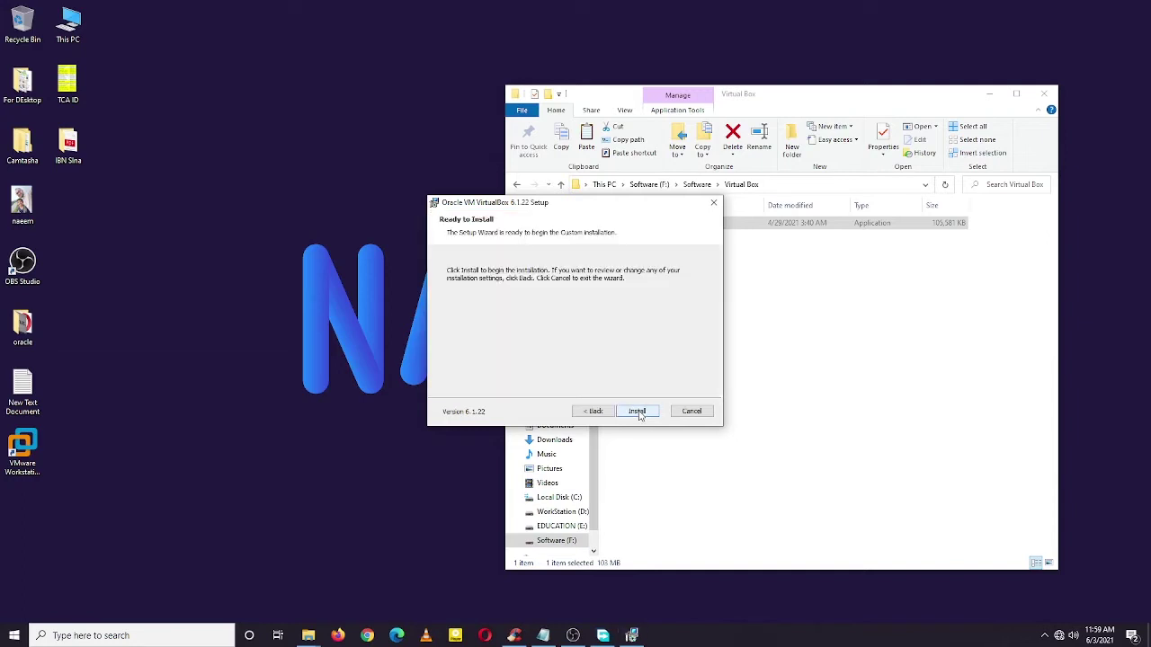
Step: Install VirtualBox 6.1.22 and wait until the completion page appears
left_click(637, 411)
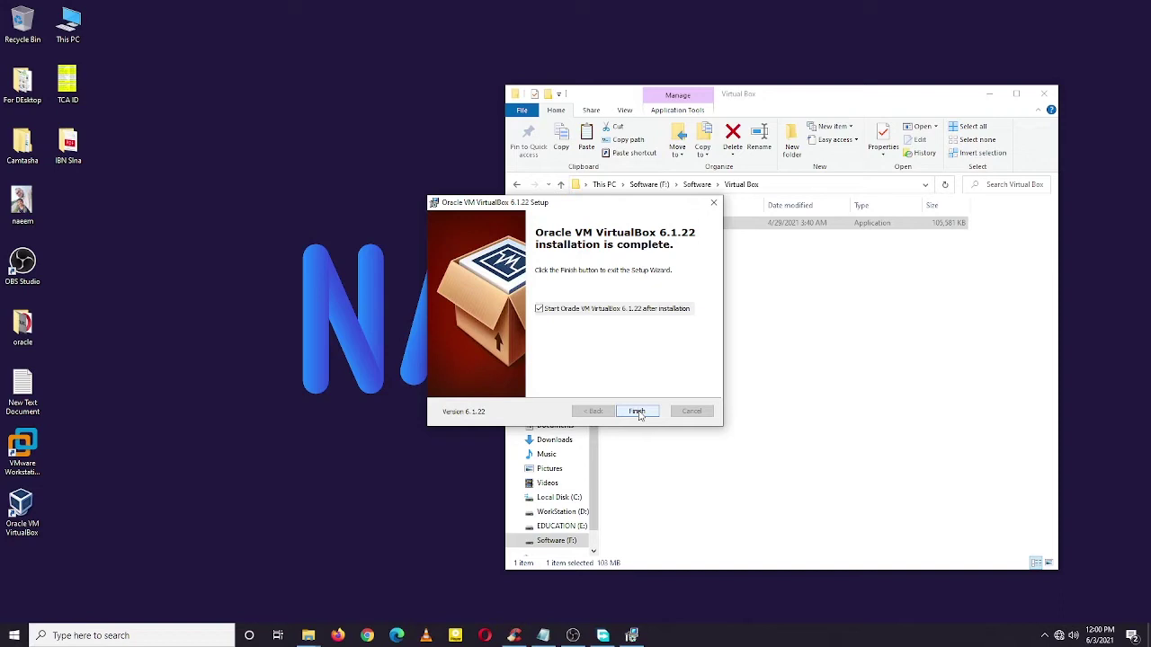
Step: Finish setup to open VirtualBox Manager, then bring the New Text Document notes forward
left_click(638, 411)
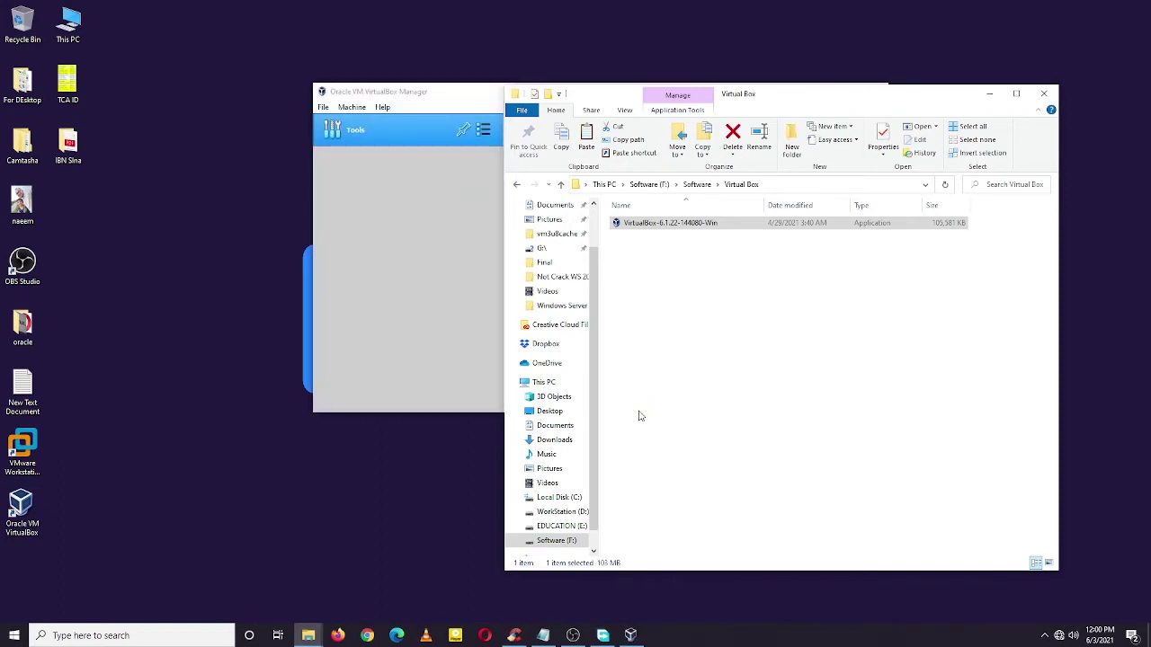
left_click(990, 94)
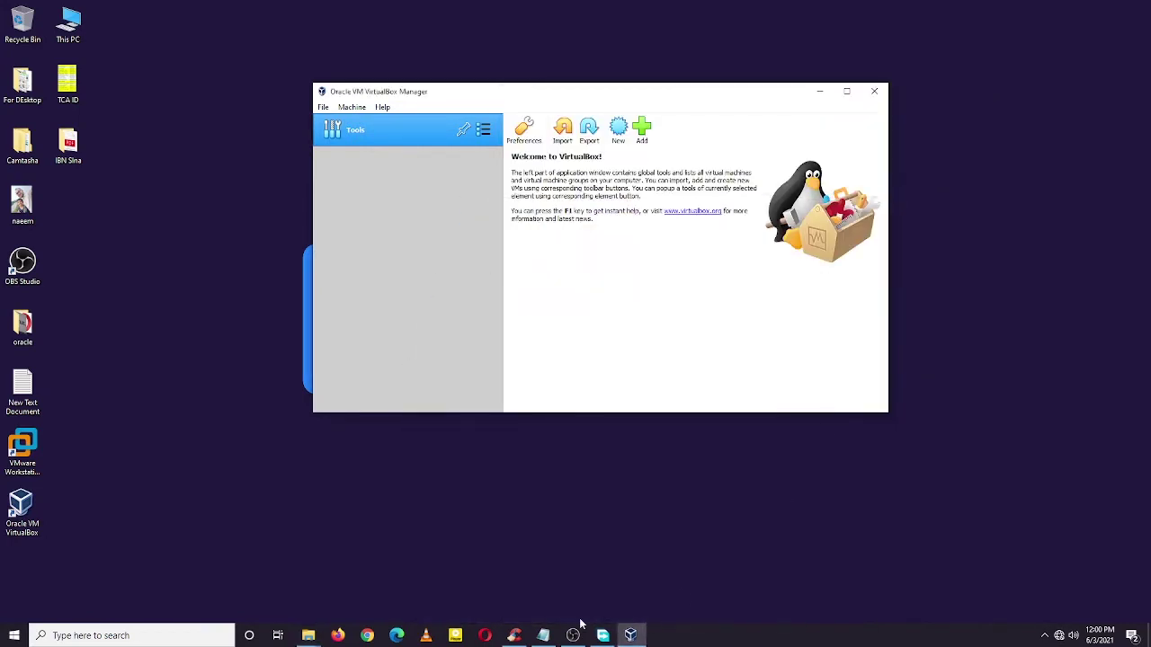
left_click(543, 636)
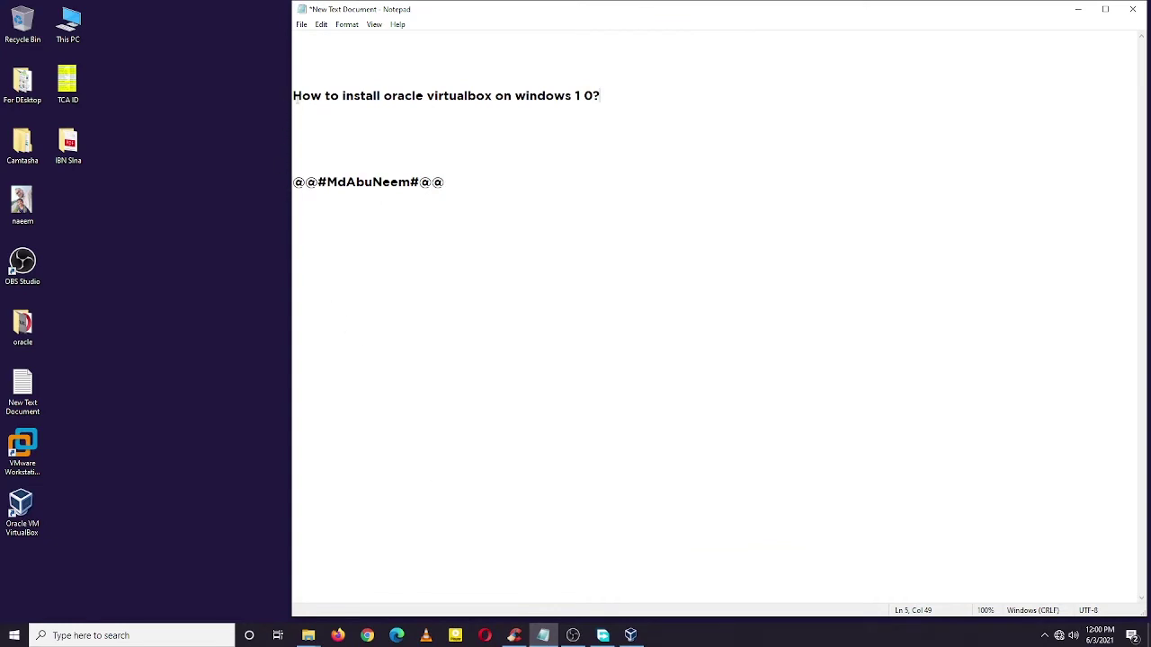
Step: Start a new line below the heading reading 'How to install Windows server 2016 on'
left_click_drag(293, 96, 381, 95)
key("ctrl+c")
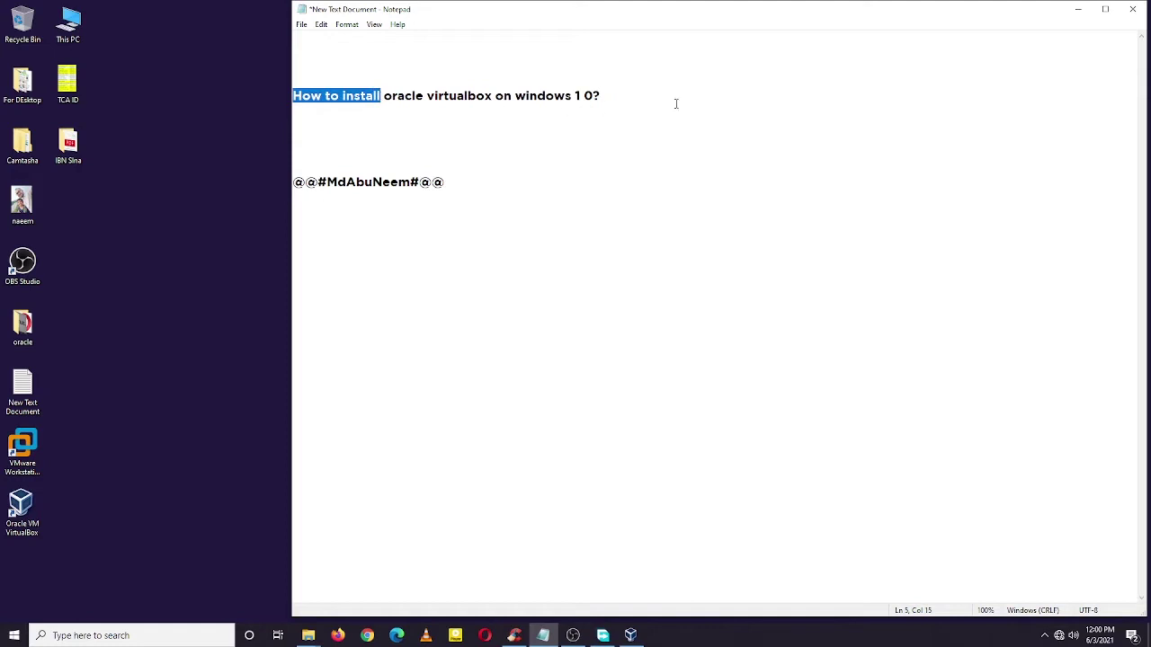
left_click(642, 93)
key("Return")
key("Return")
key("Return")
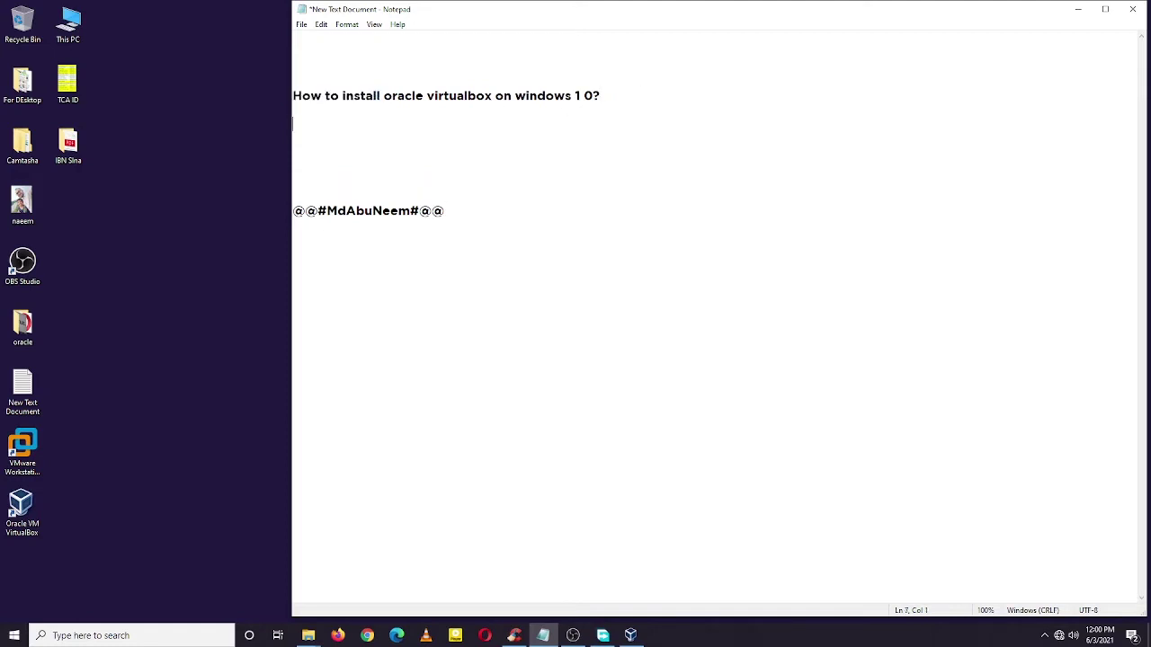
key("ctrl+v")
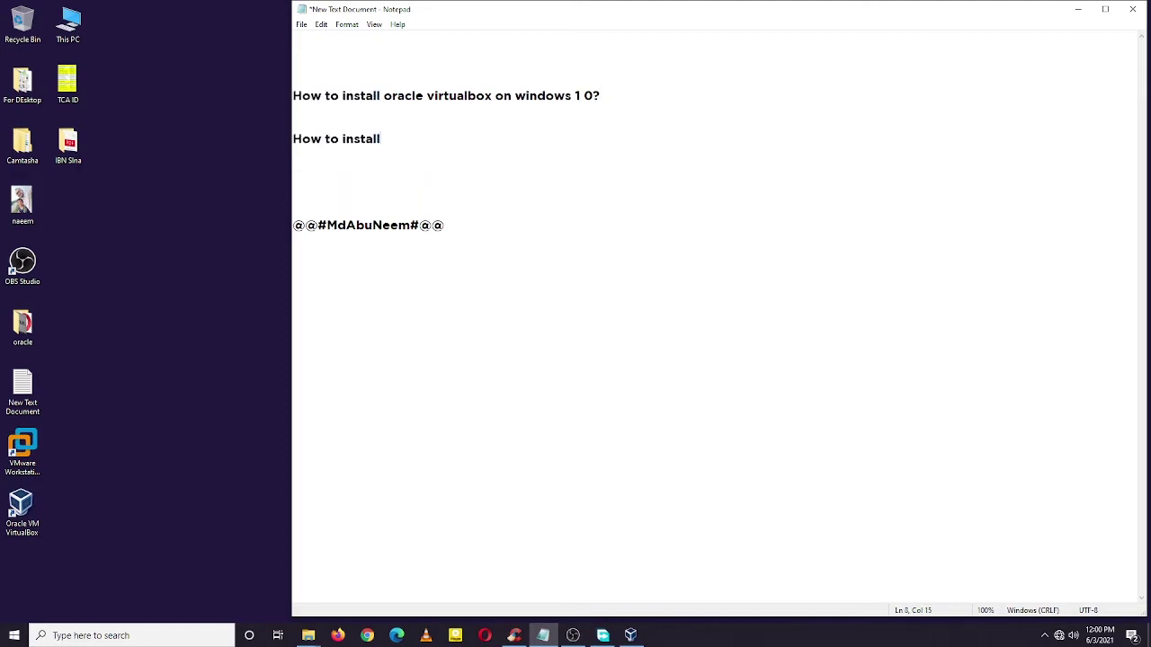
type("Windows serner")
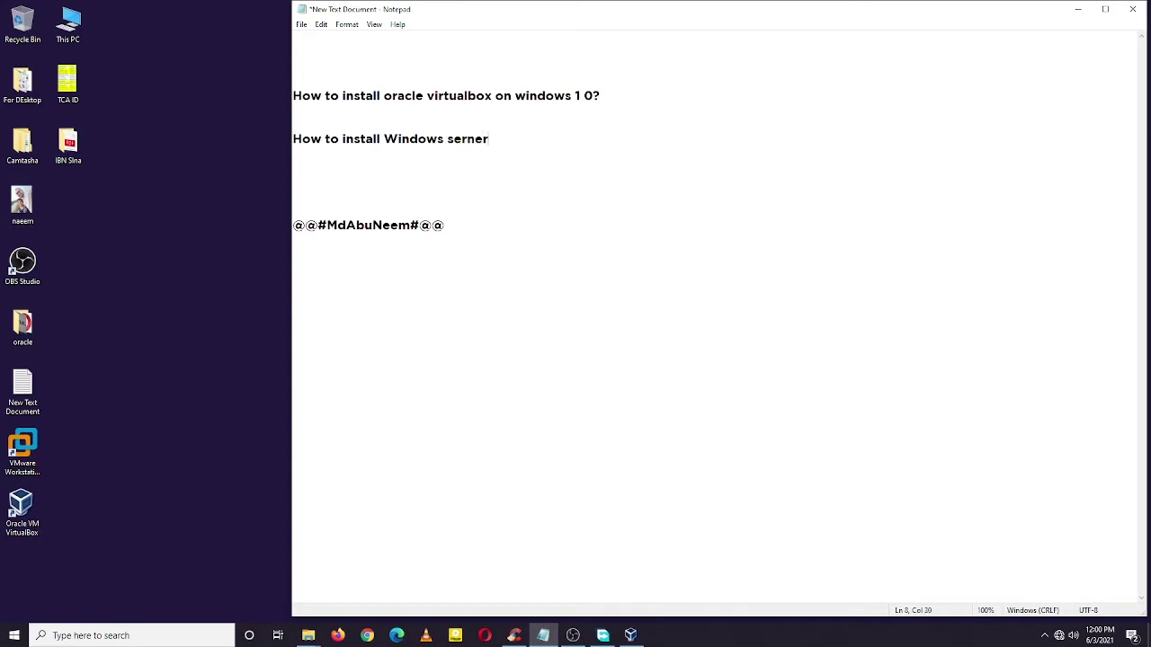
key("BackSpace")
key("BackSpace")
key("BackSpace")
type("ver 2016")
type("on")
Step: Complete the line with 'oracle virtualbox?' and minimise Notepad
left_click_drag(385, 95, 492, 95)
key("ctrl+c")
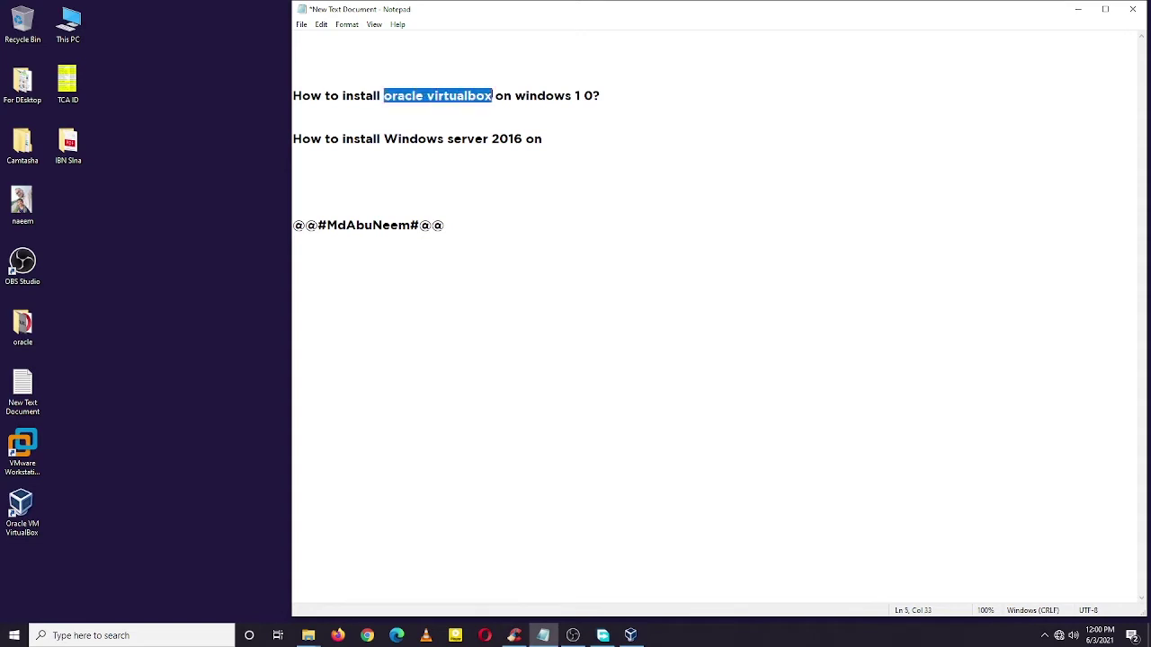
left_click(566, 139)
key("ctrl+v")
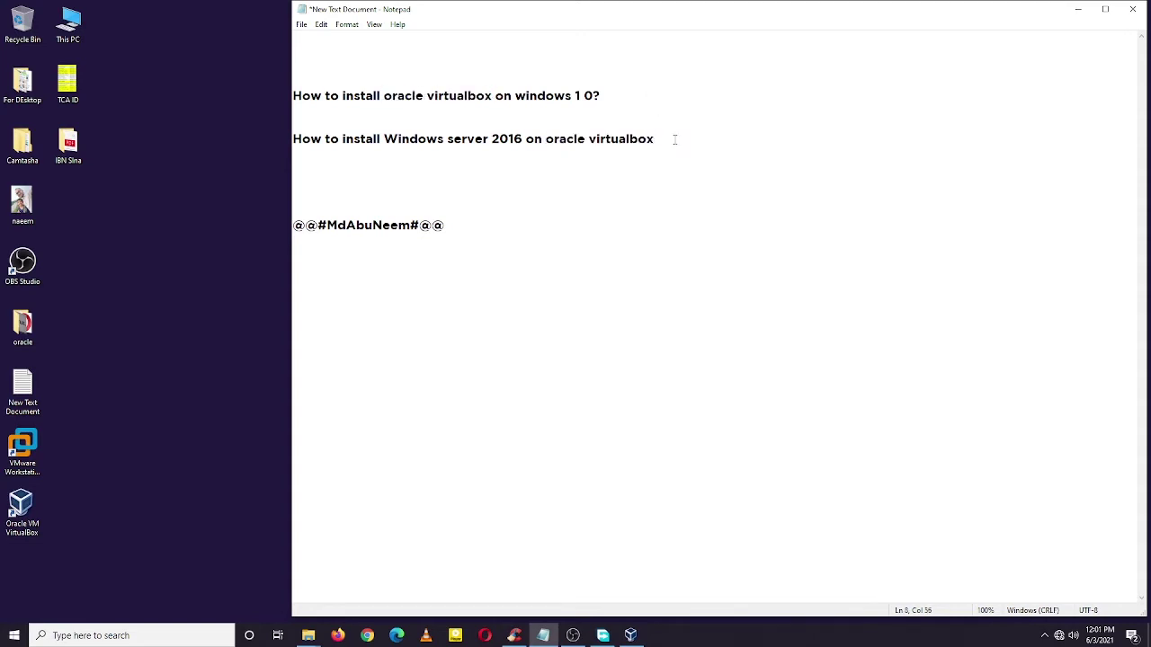
type("?")
left_click_drag(323, 146, 674, 140)
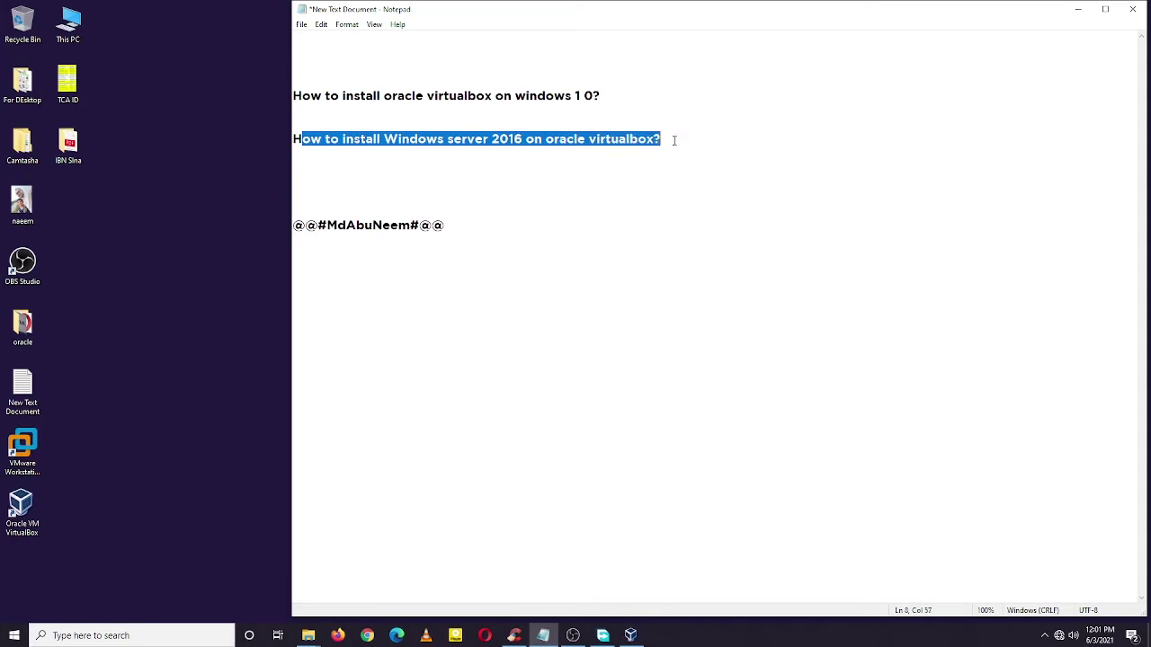
left_click(675, 141)
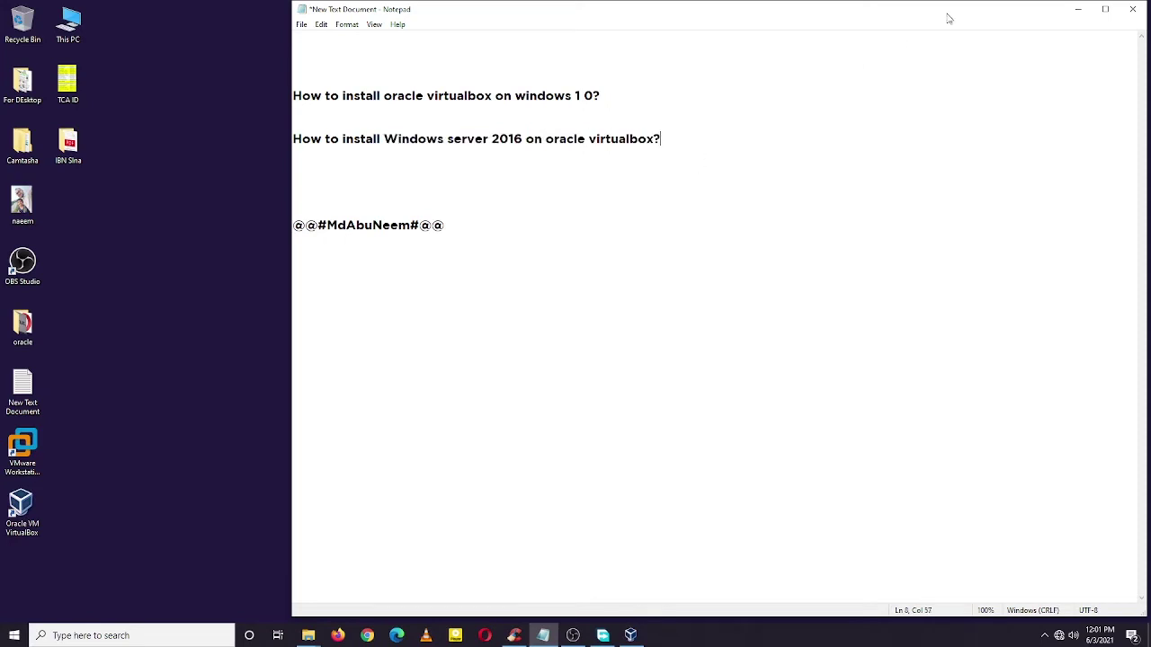
left_click(1081, 11)
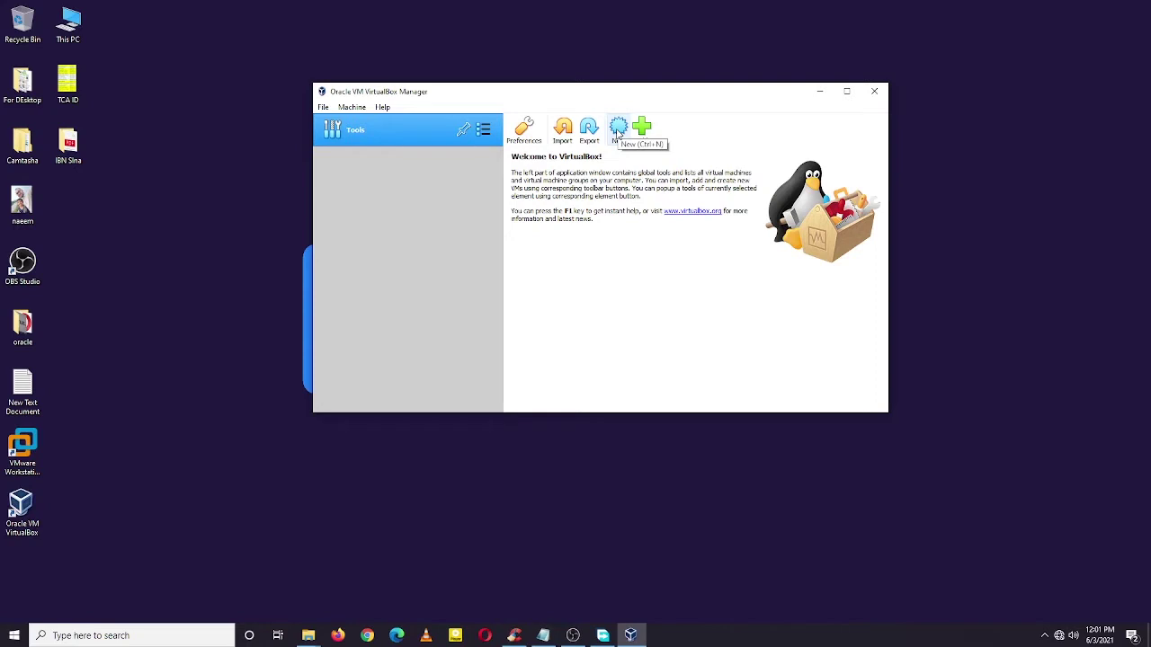
Step: Create a new machine named 'Windows server 2016' with type Microsoft Windows, Windows 2016 (64-bit)
left_click(618, 129)
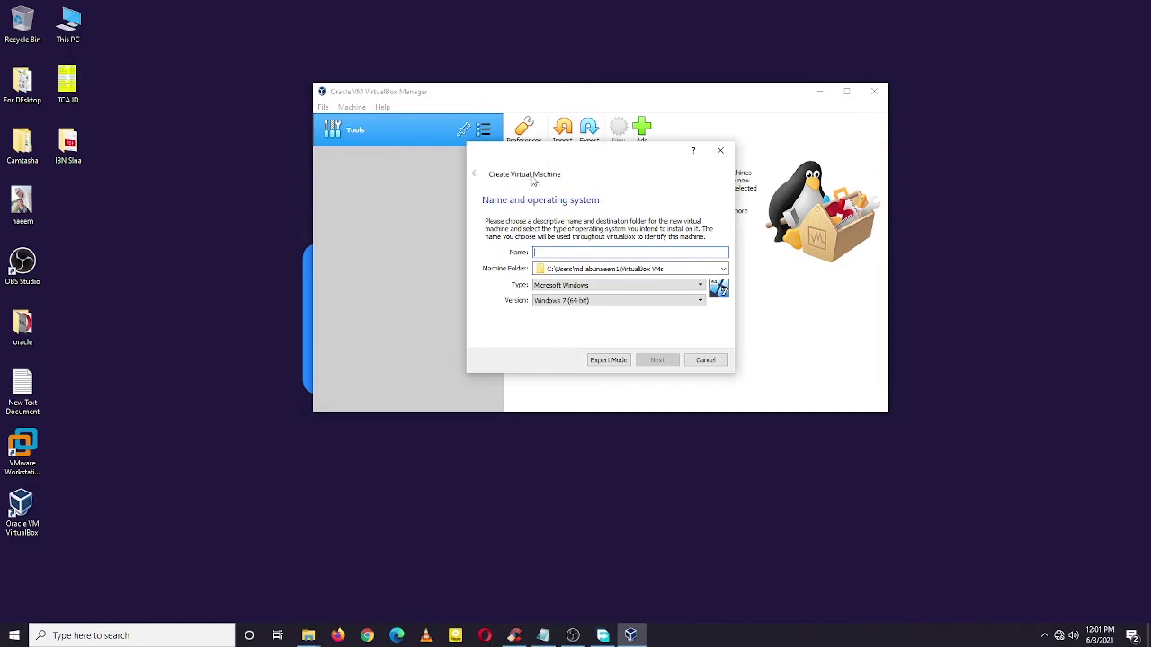
left_click(567, 252)
type("W")
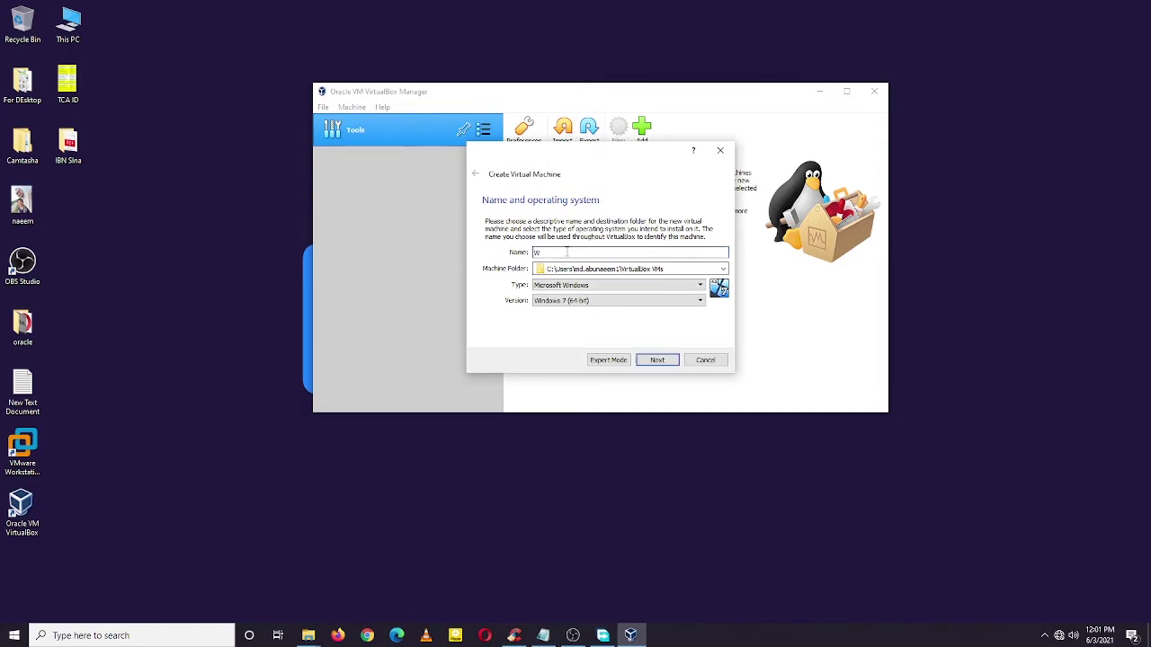
type("indows")
type("s")
type(" se")
type("rver 2016-Na")
type("eem")
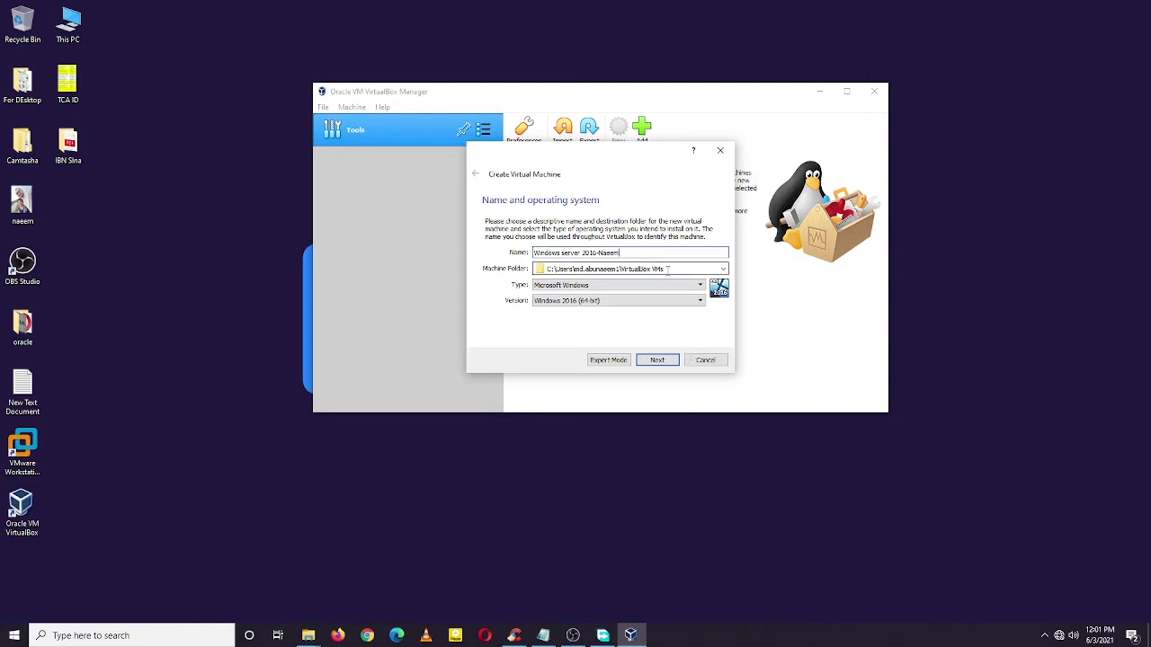
left_click_drag(668, 269, 535, 269)
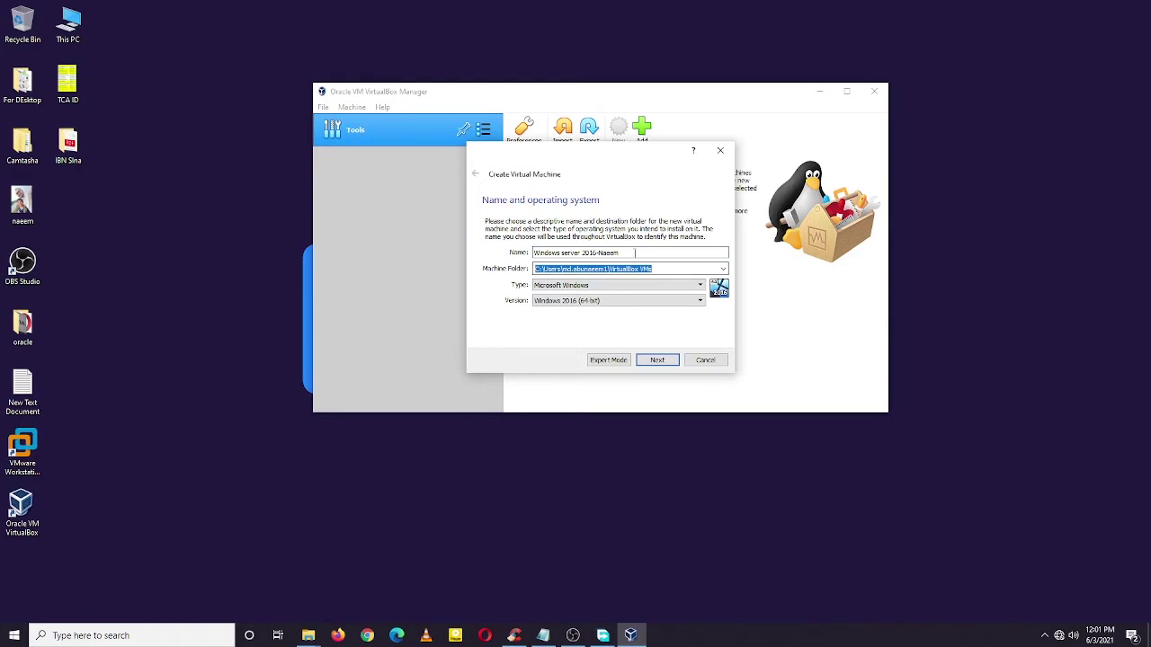
left_click(668, 269)
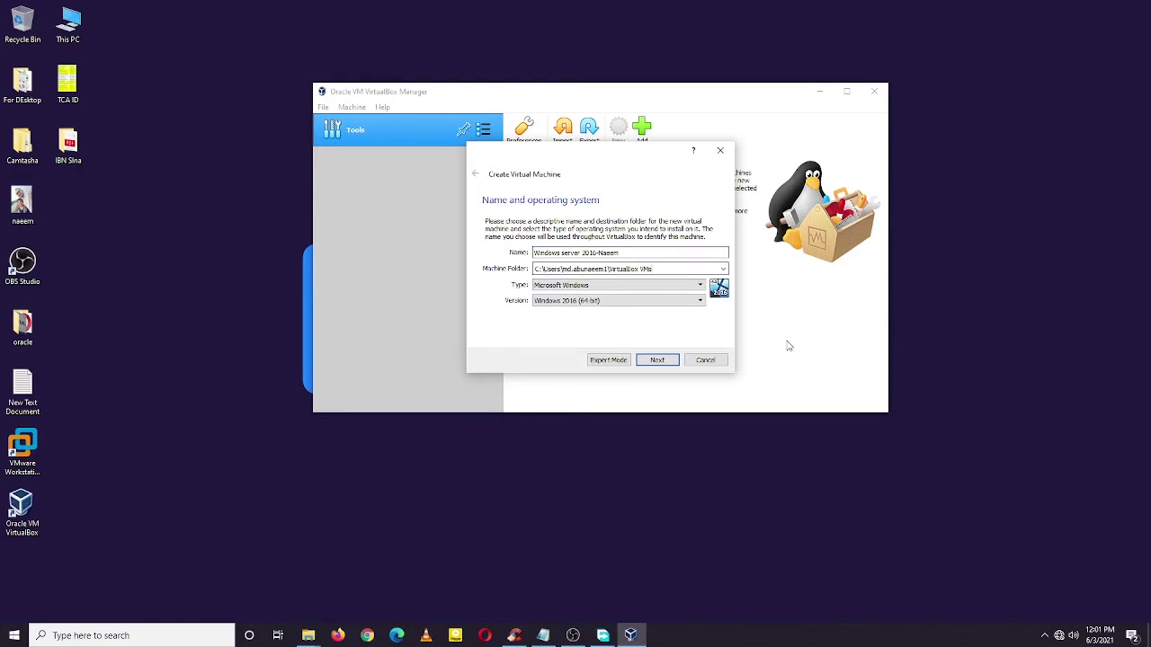
left_click(656, 360)
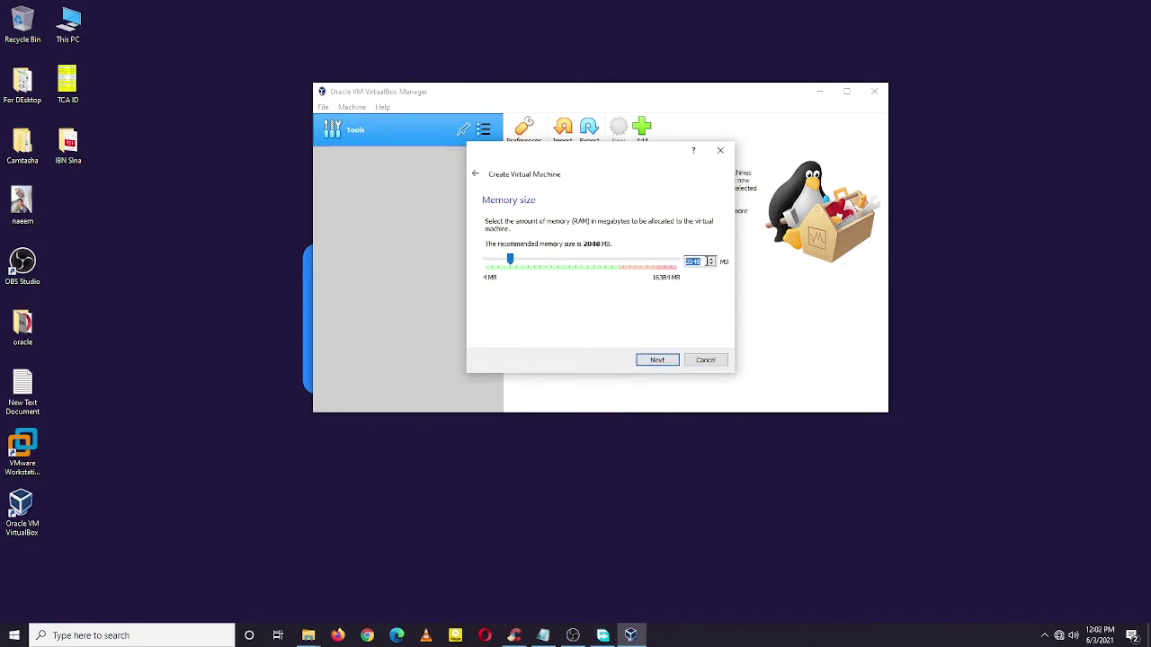
Step: Keep 2048 MB of memory for the machine and continue to the hard disk step
double_click(714, 265)
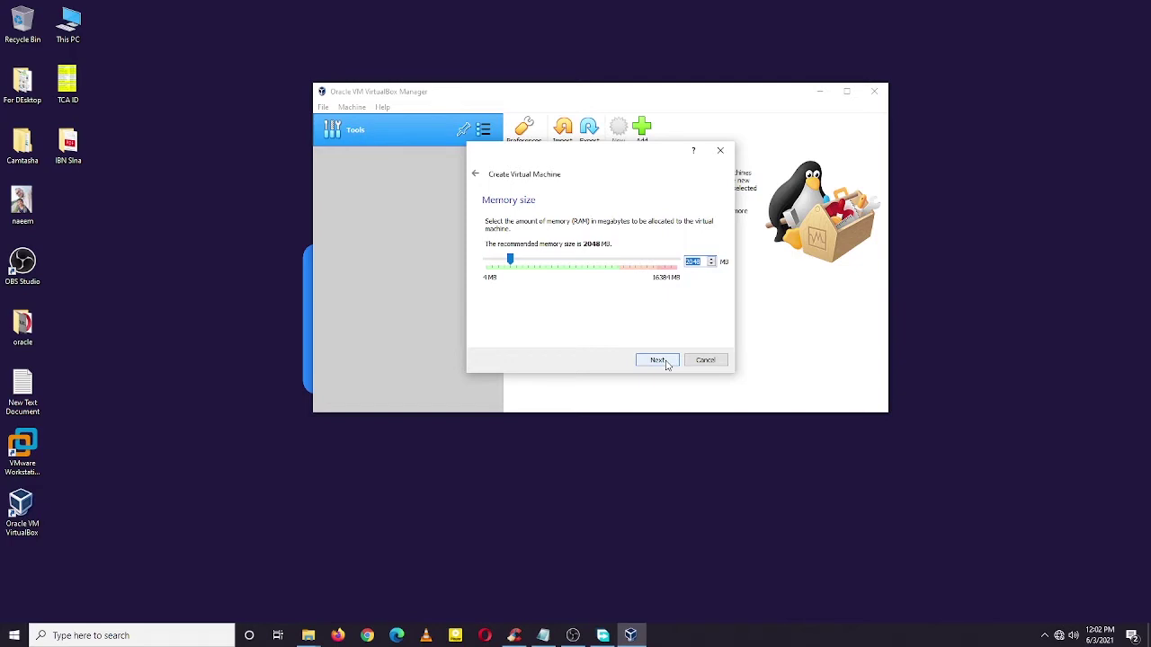
left_click(659, 359)
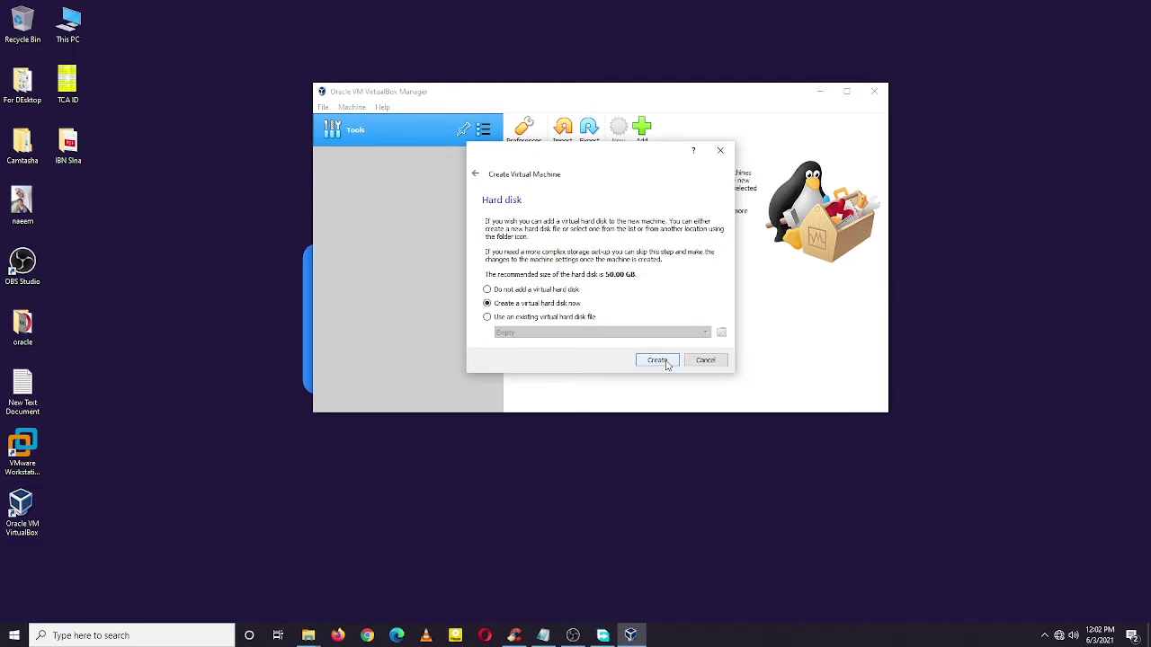
Step: Give the machine a new dynamically allocated 100 GB VDI hard disk
left_click(667, 363)
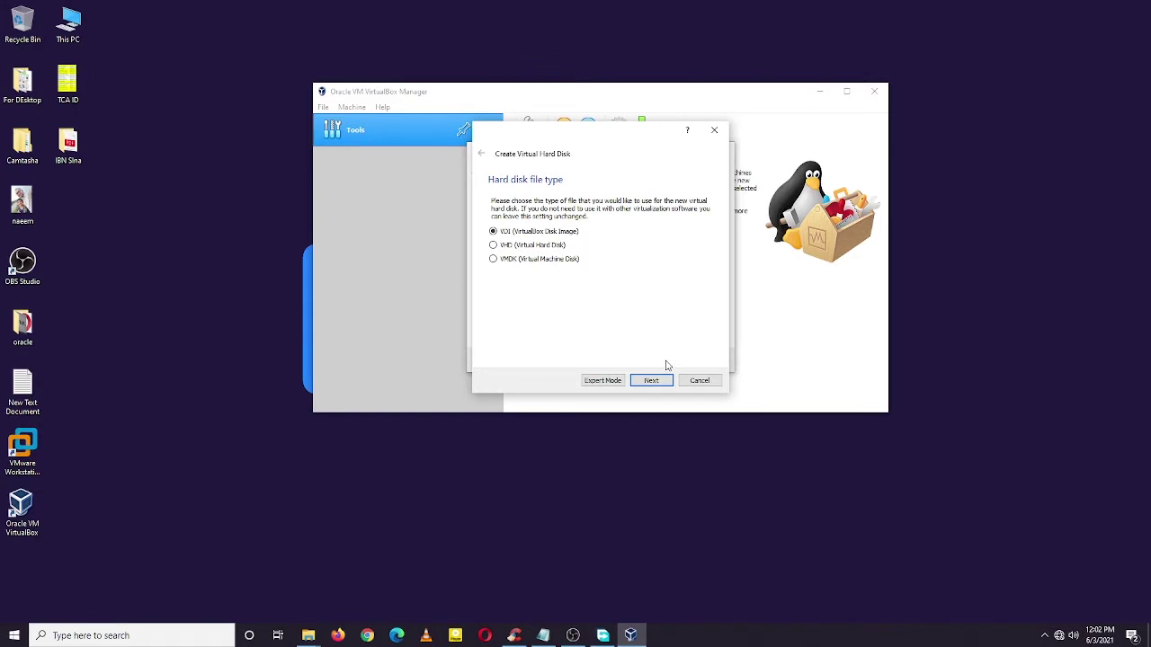
left_click(652, 380)
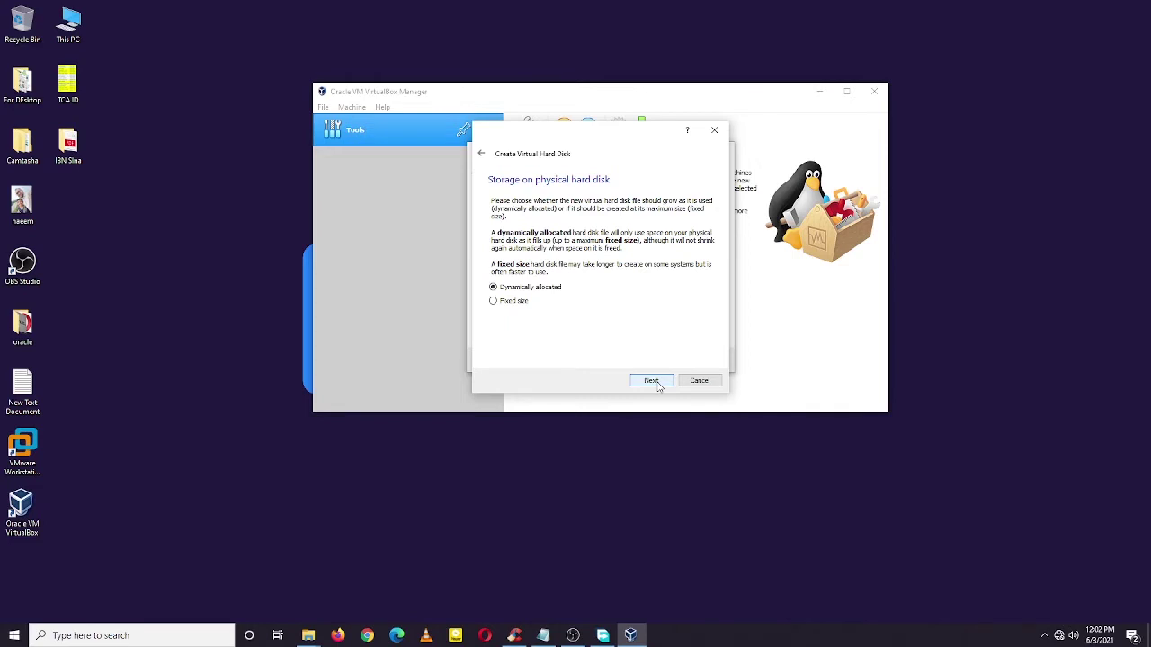
left_click(652, 381)
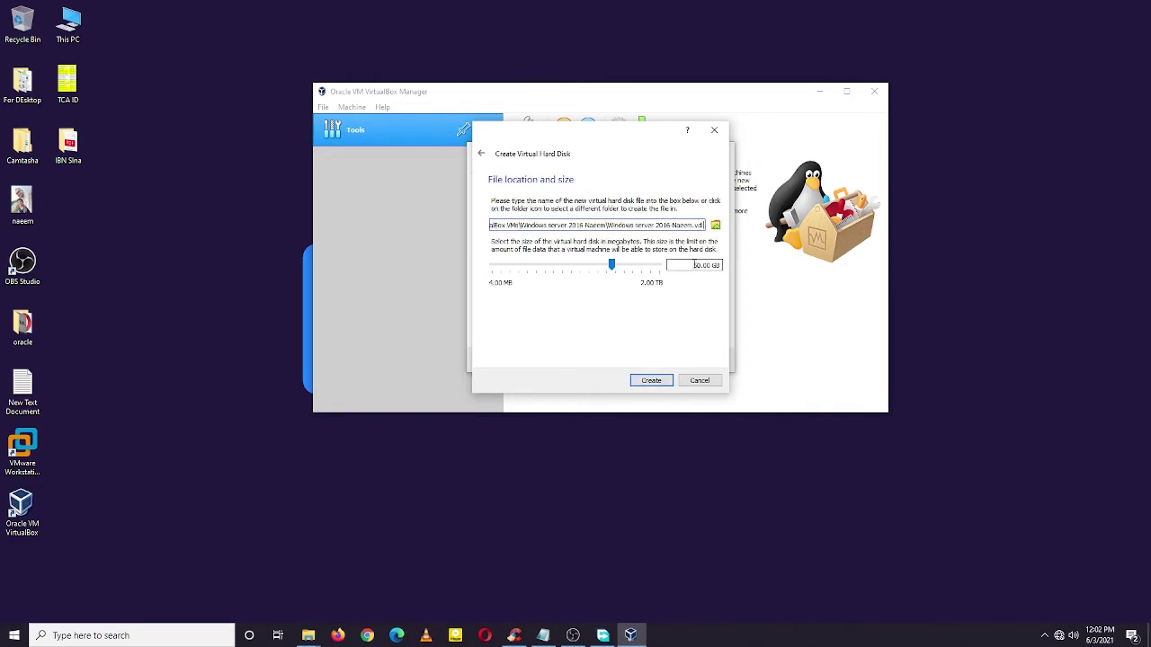
left_click(706, 267)
key("BackSpace")
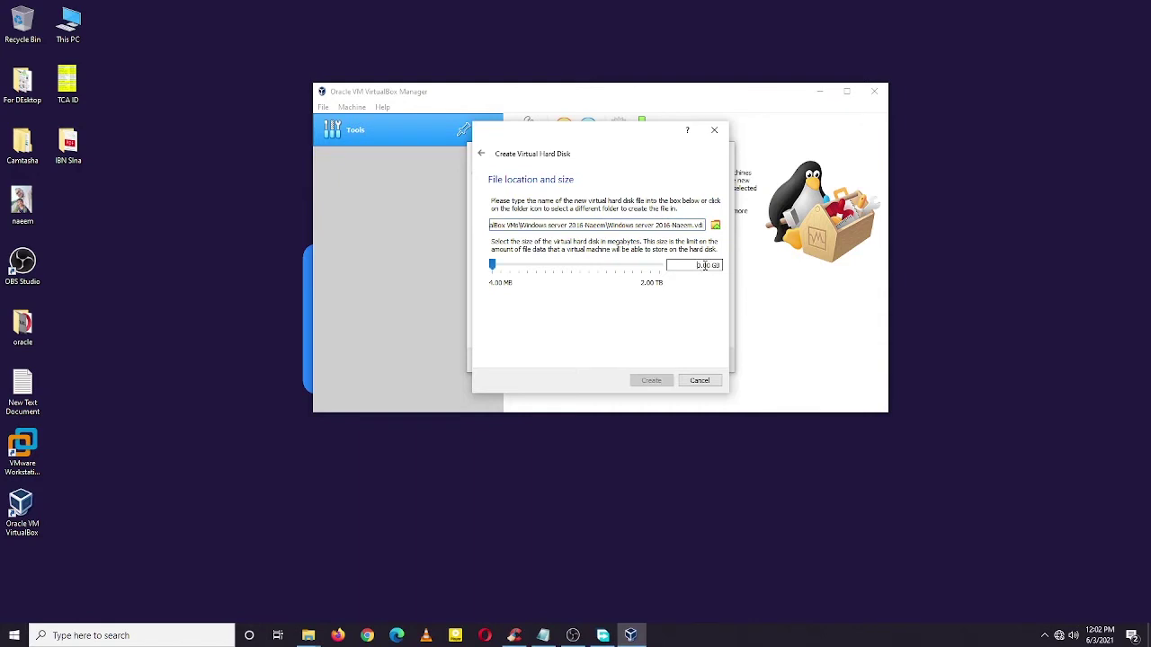
type("10")
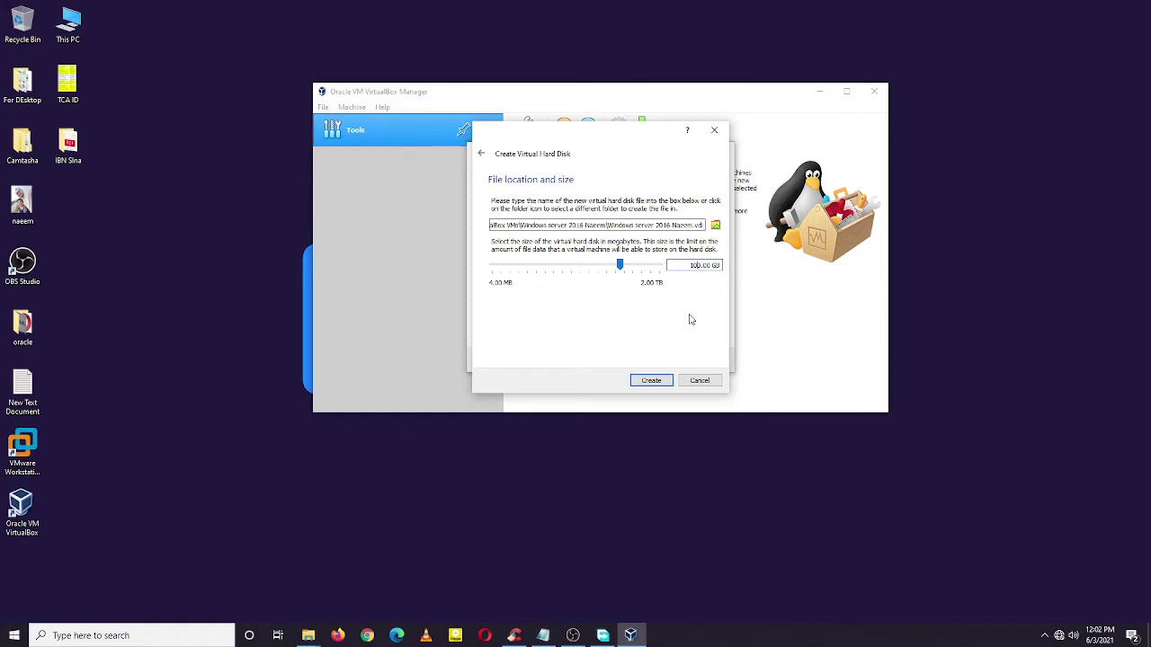
left_click(651, 380)
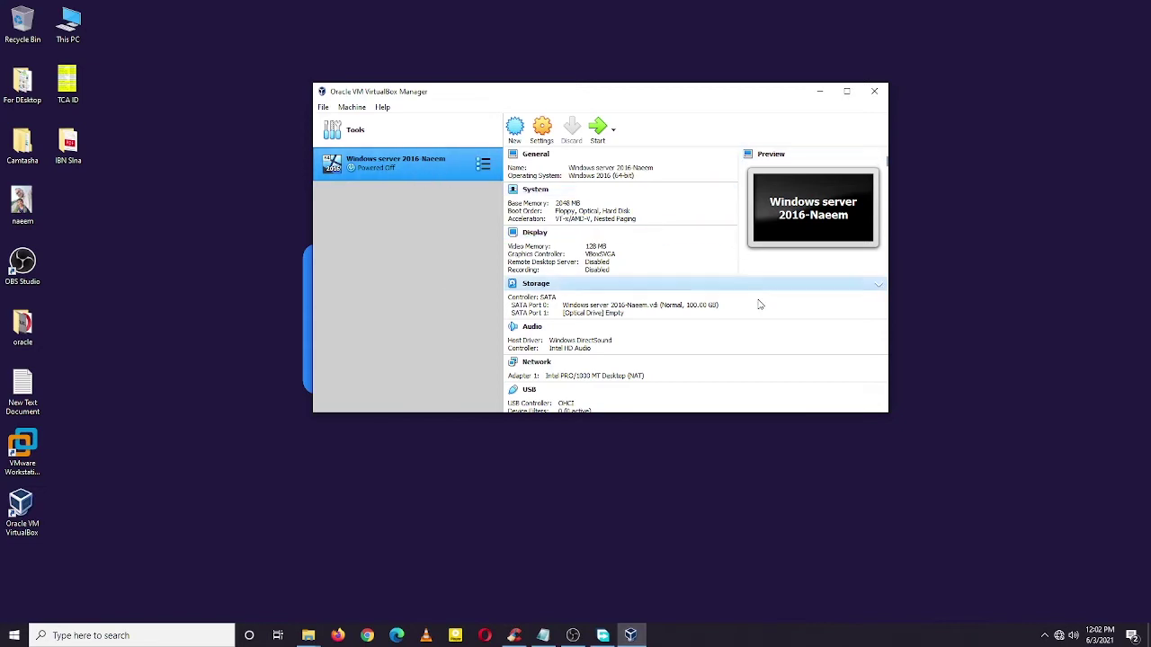
Step: Review the machine's details pane, then start the Windows server 2016 VM
scroll(766, 334, "down", 3)
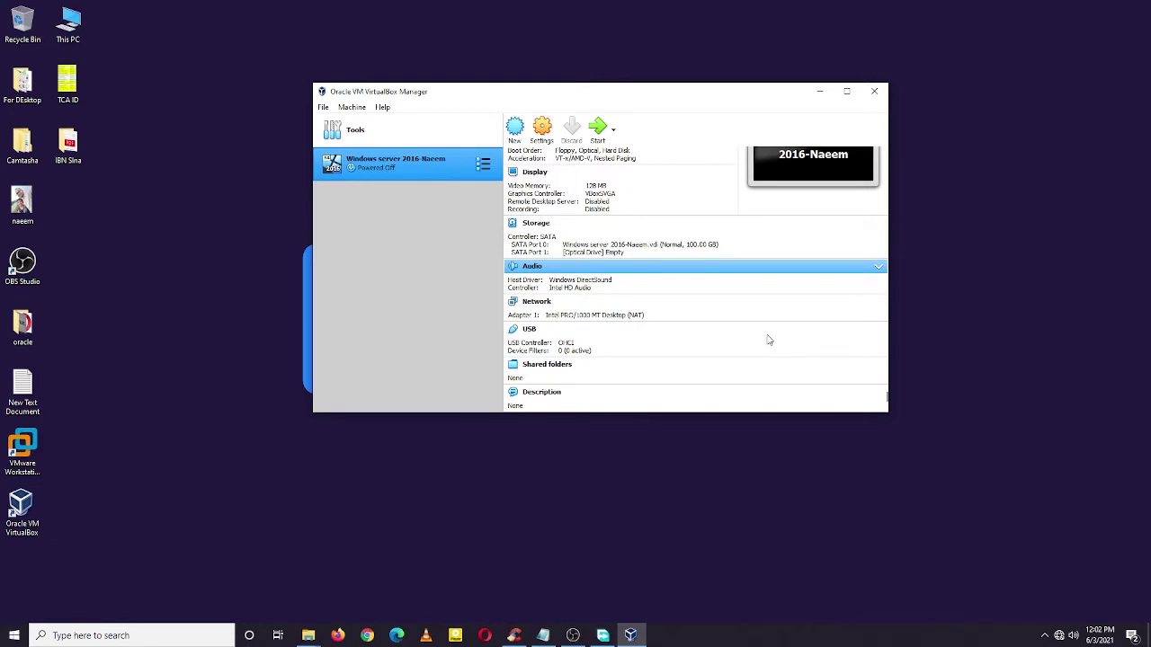
scroll(769, 340, "up", 3)
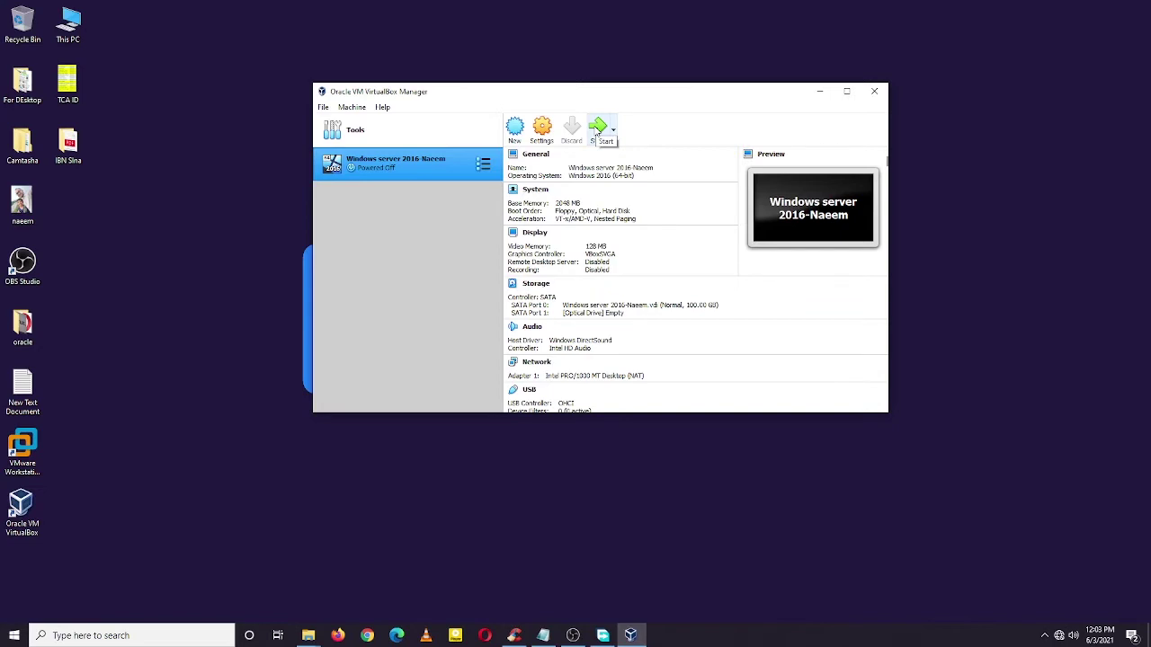
left_click(597, 133)
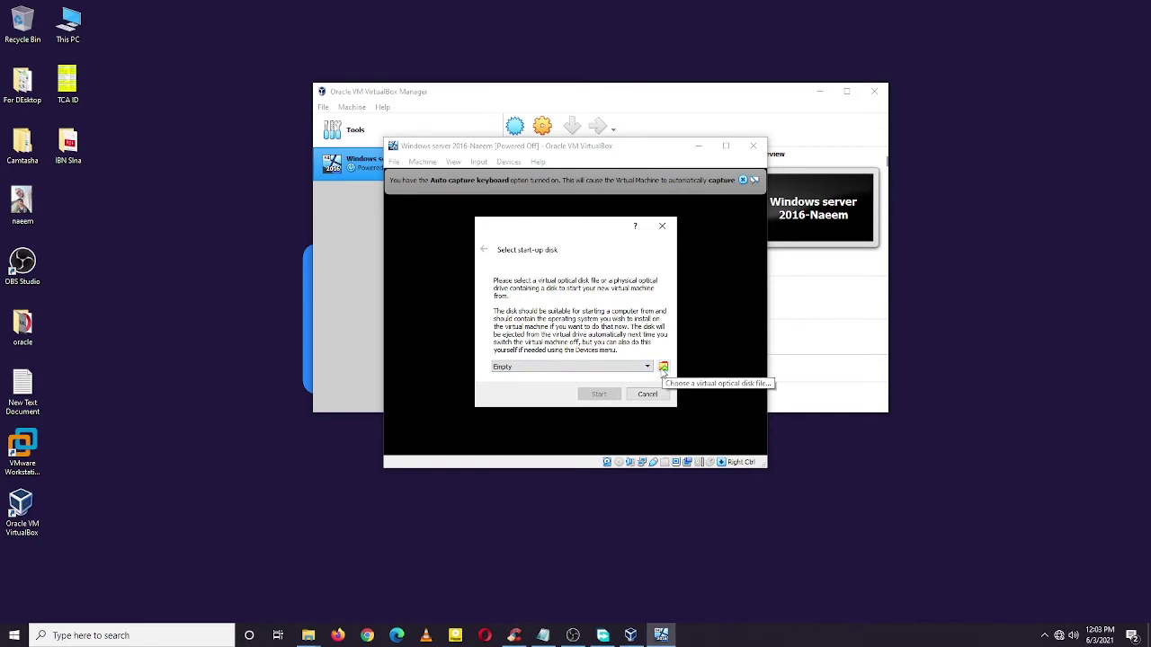
Step: Add Windows_Server_2016_Datacenter_EVAL_en-us_14393_refresh.ISO to the Optical Disk Selector as the start-up disk
left_click(662, 368)
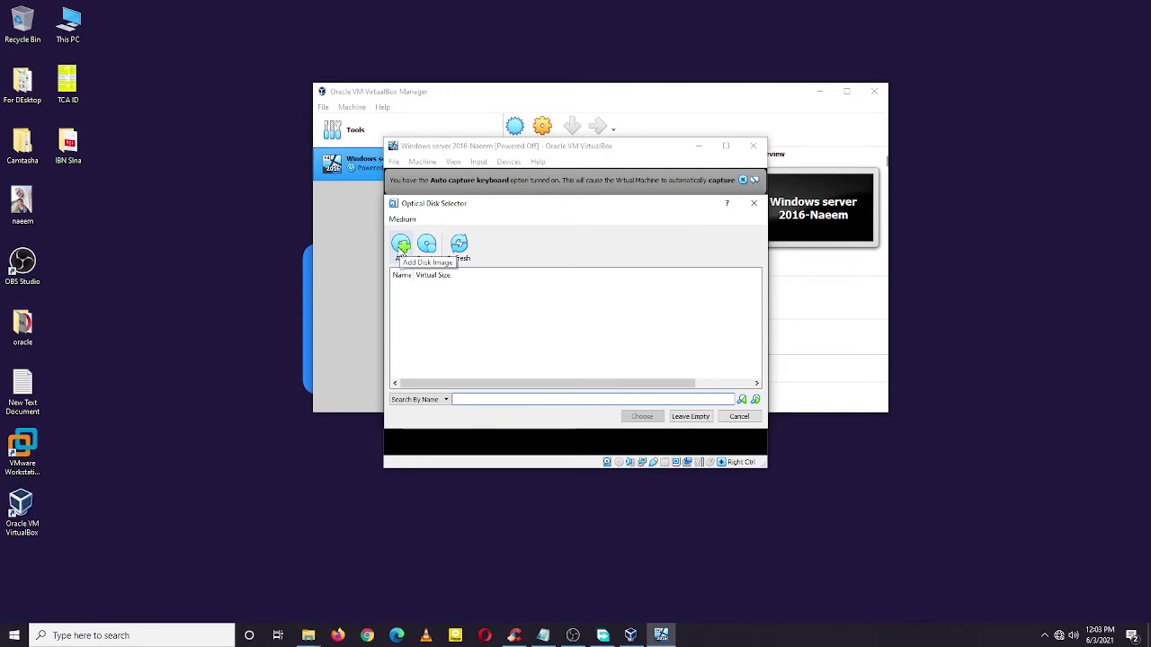
left_click(401, 247)
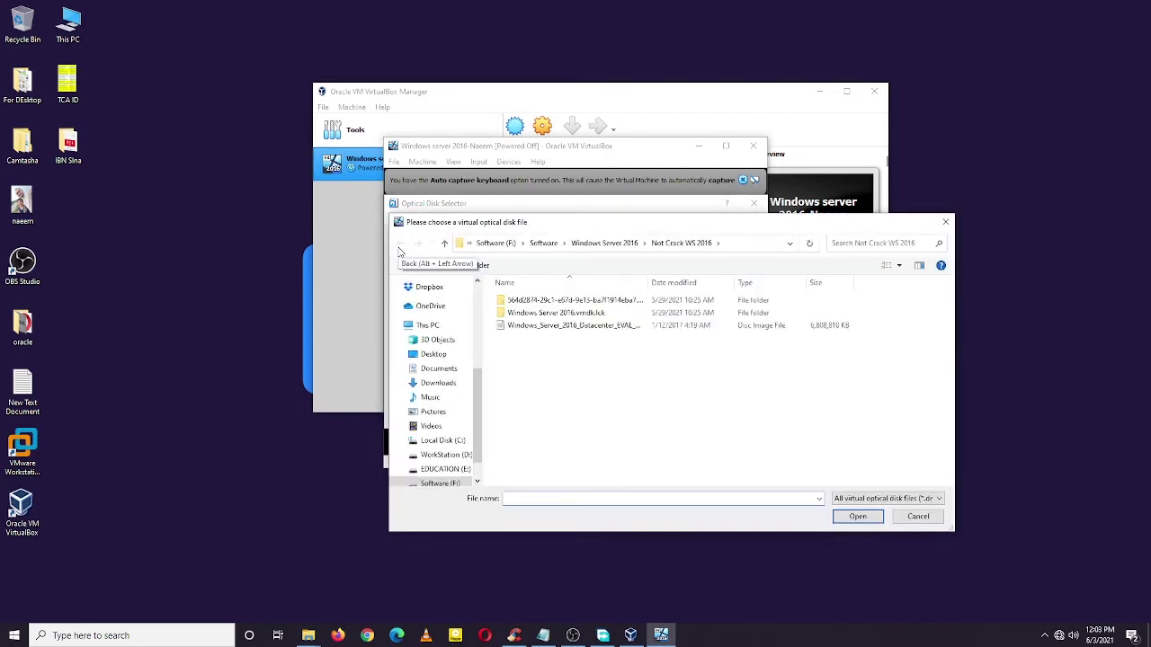
left_click(594, 327)
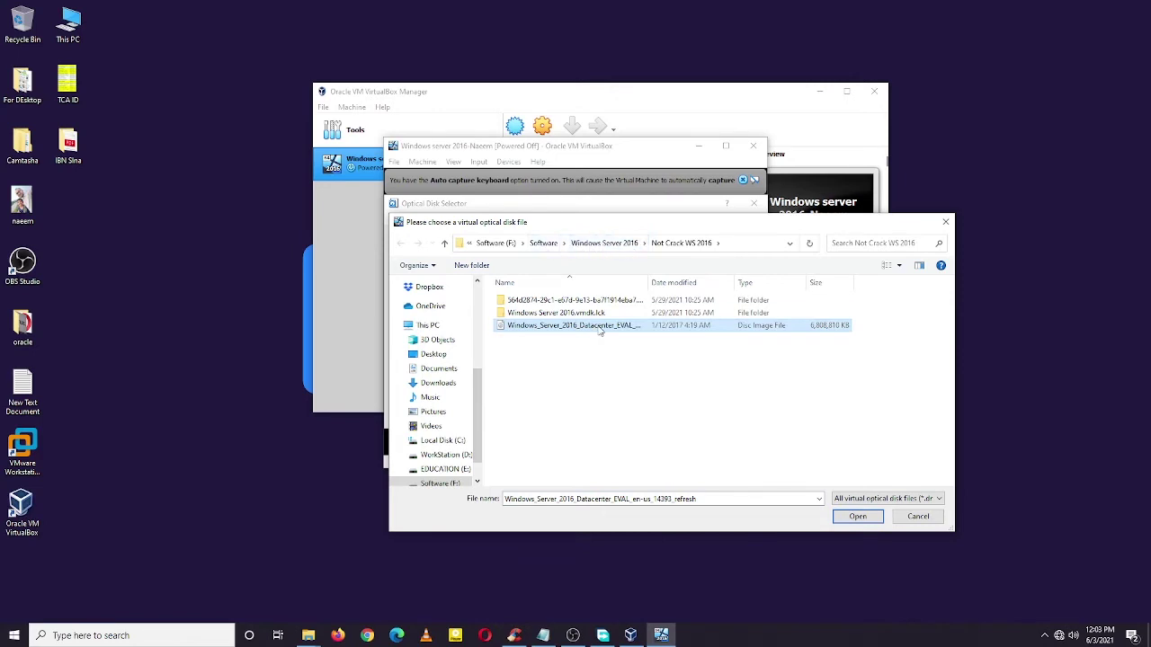
left_click(859, 519)
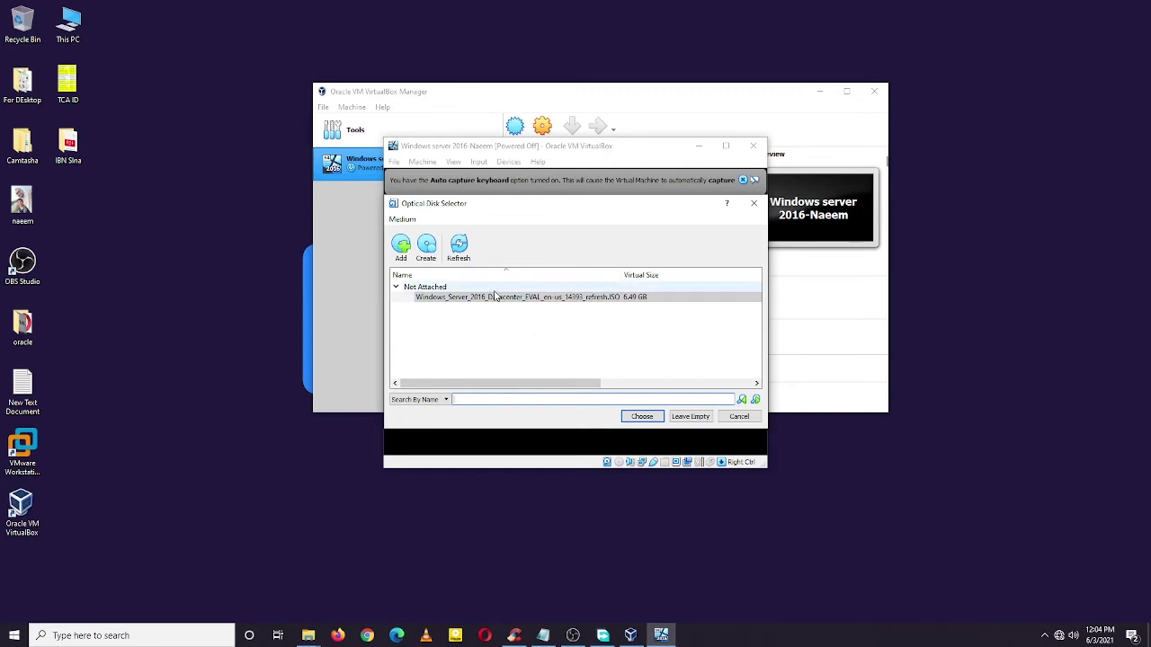
Step: Make the Windows_Server_2016_Datacenter_EVAL_en-us_14393_refresh.ISO image the VM's start-up disk
left_click(753, 203)
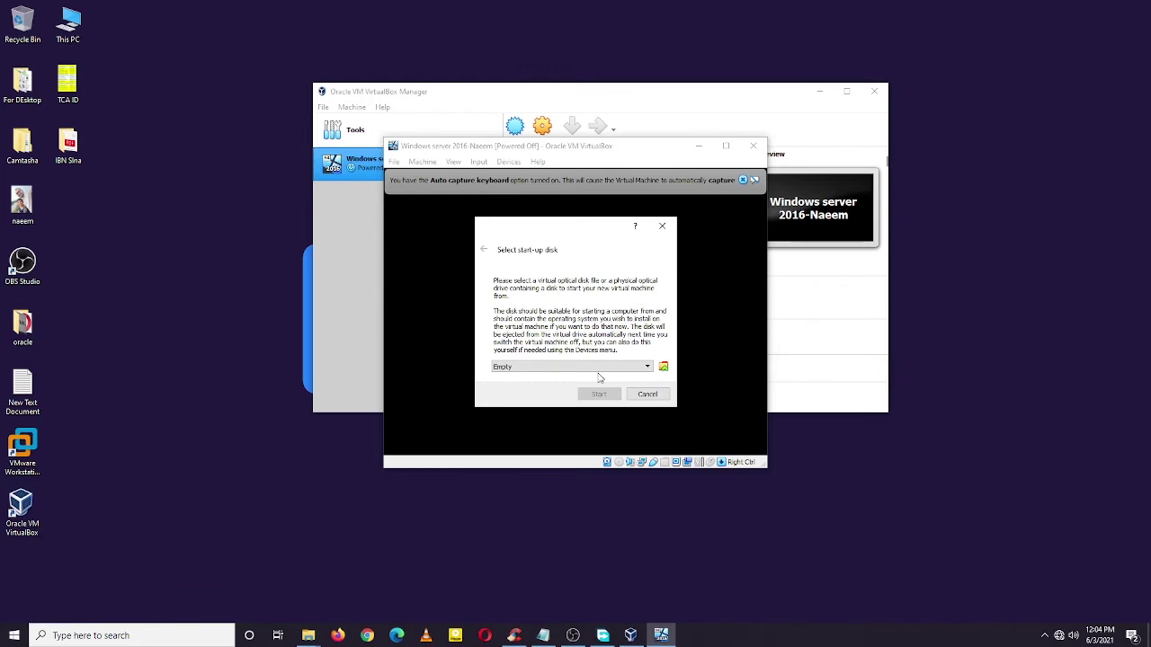
left_click(648, 369)
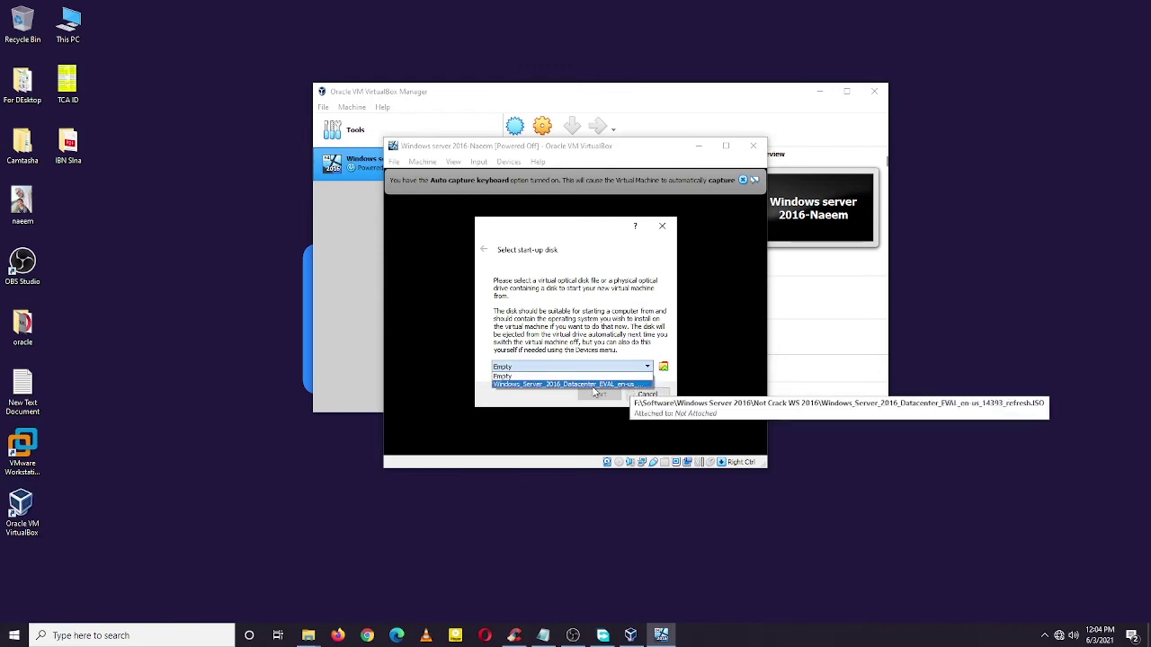
left_click(583, 389)
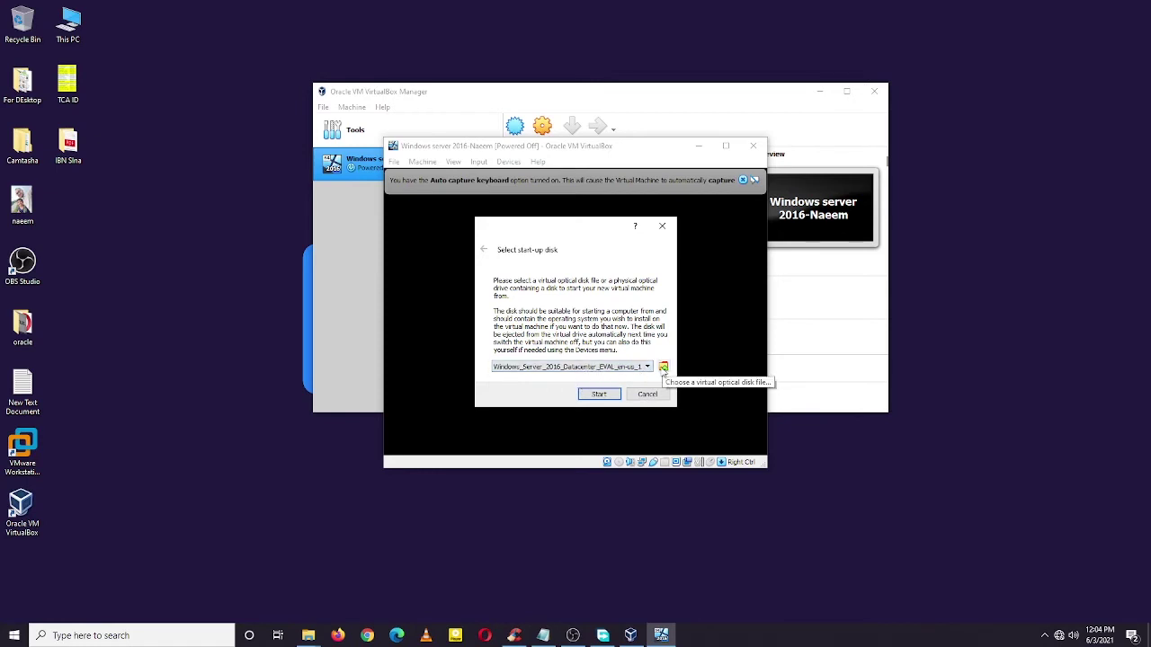
left_click(621, 368)
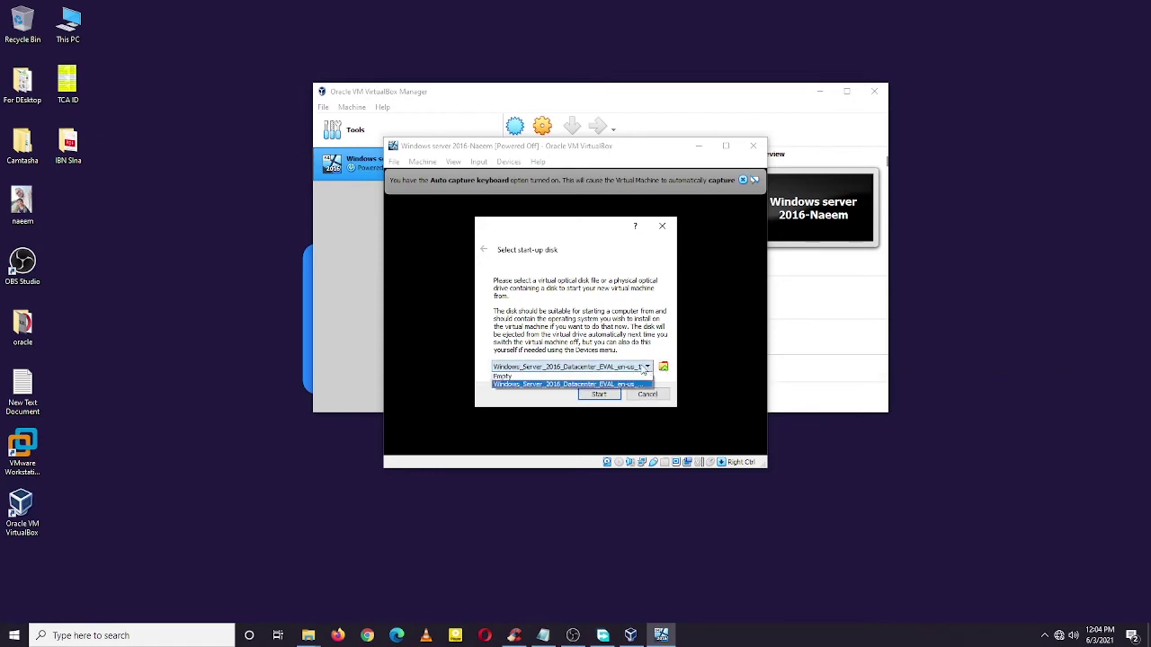
left_click(590, 378)
left_click(664, 368)
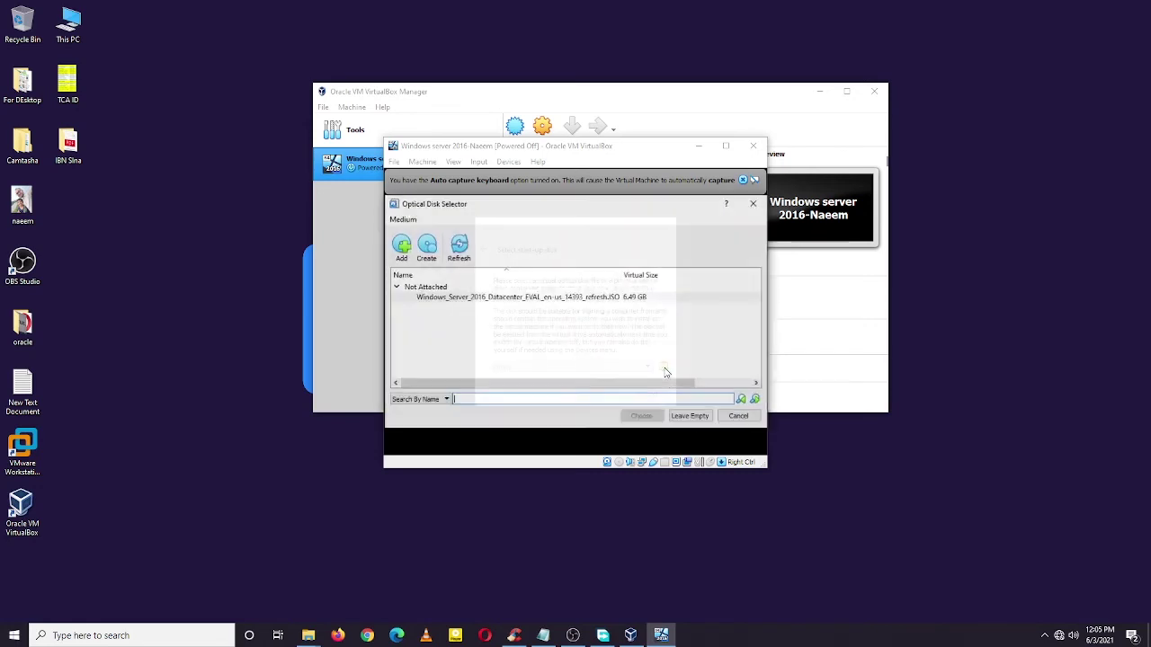
double_click(432, 304)
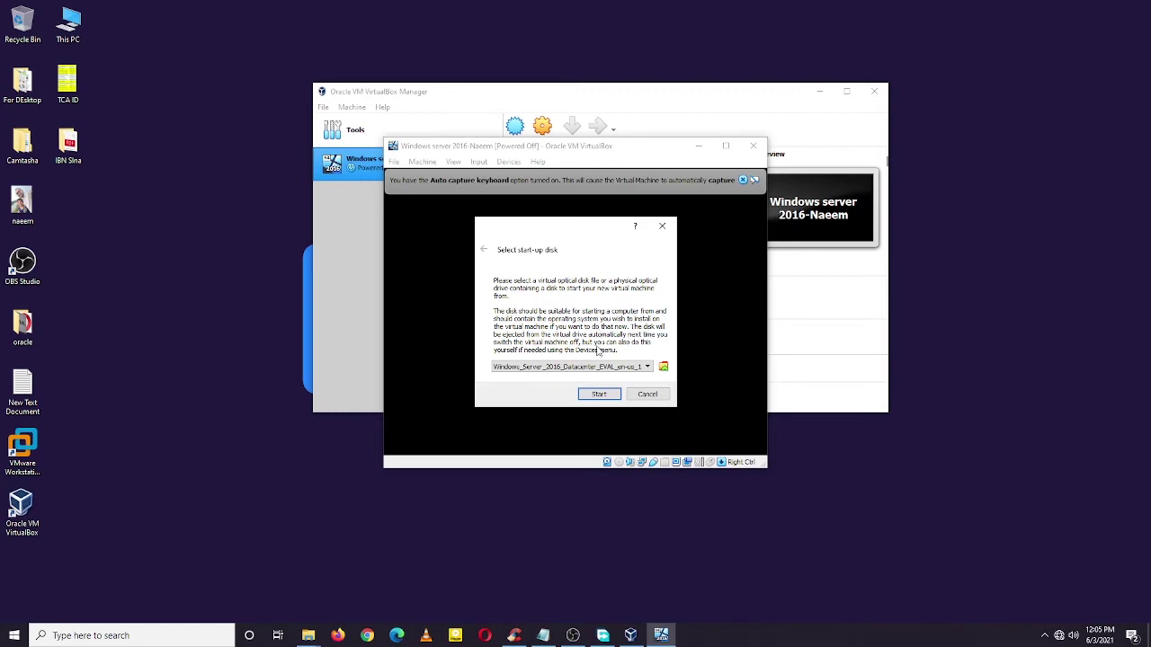
Step: Boot the VM from the ISO, close both notification bars, and keep the default language settings
left_click(603, 396)
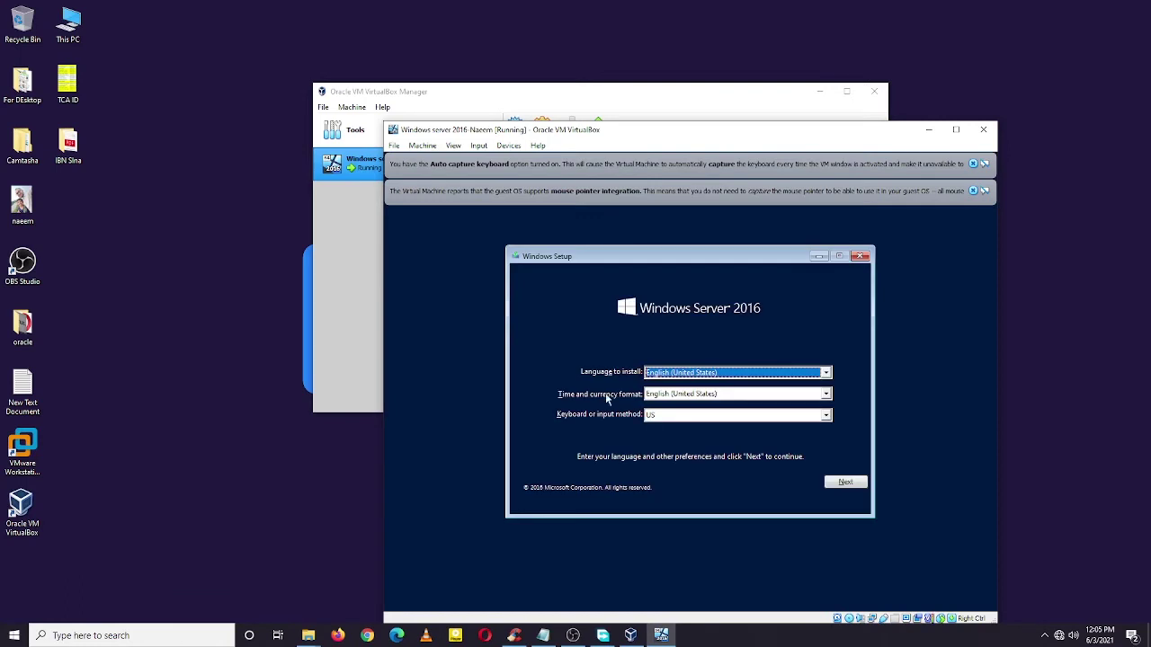
left_click(974, 165)
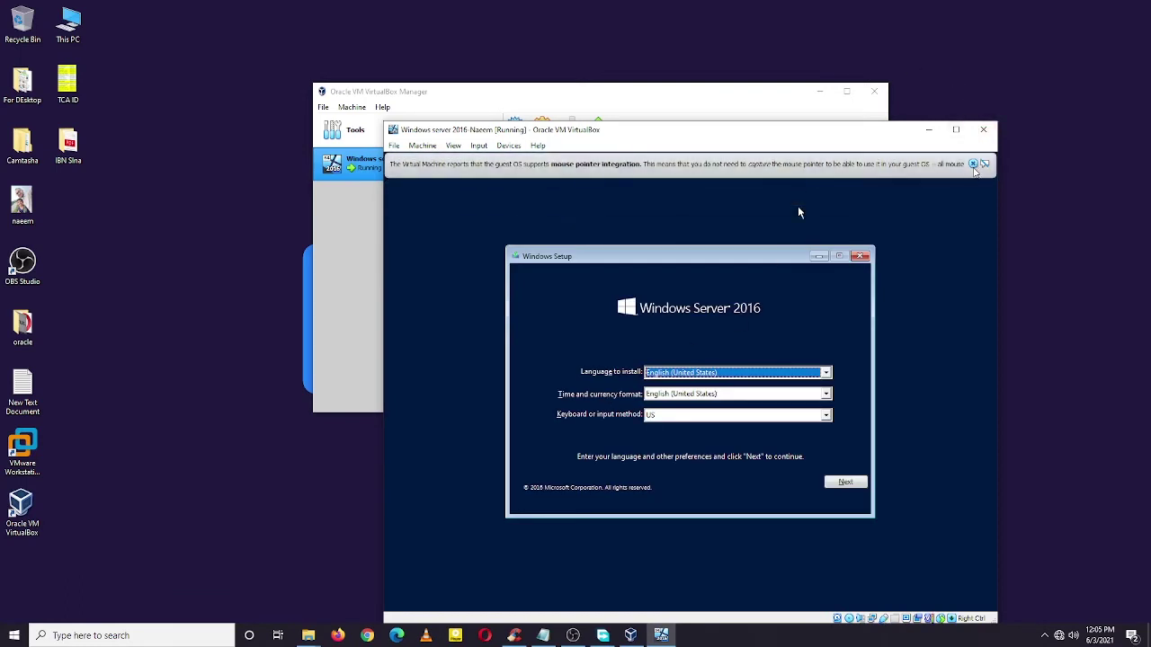
left_click(972, 166)
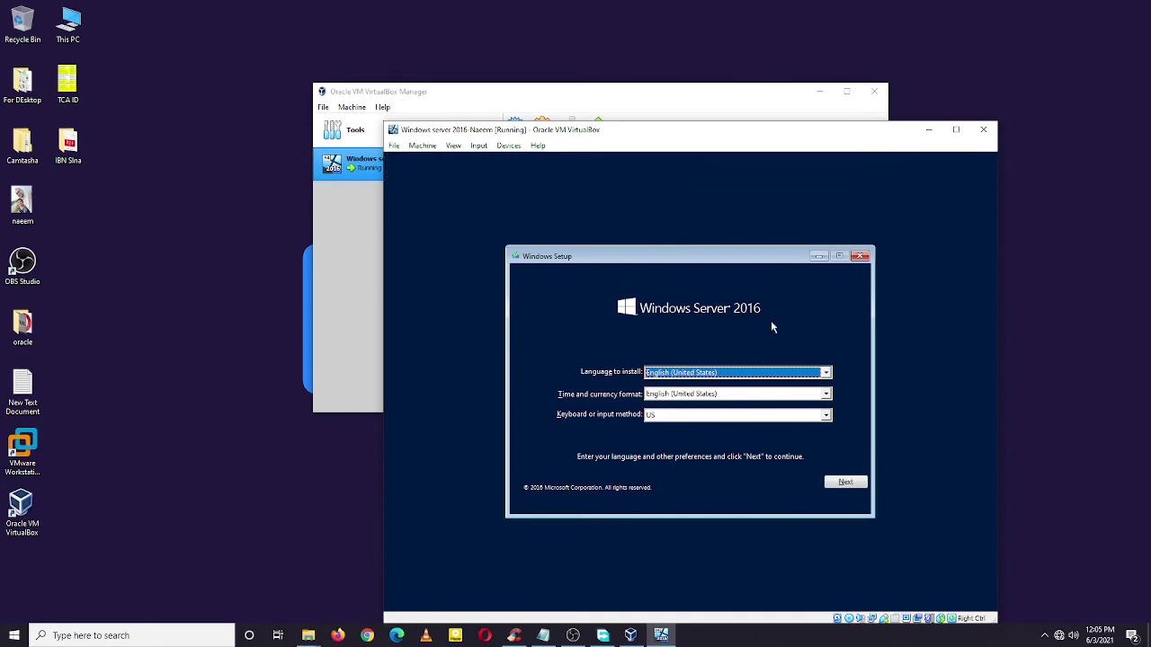
left_click(854, 488)
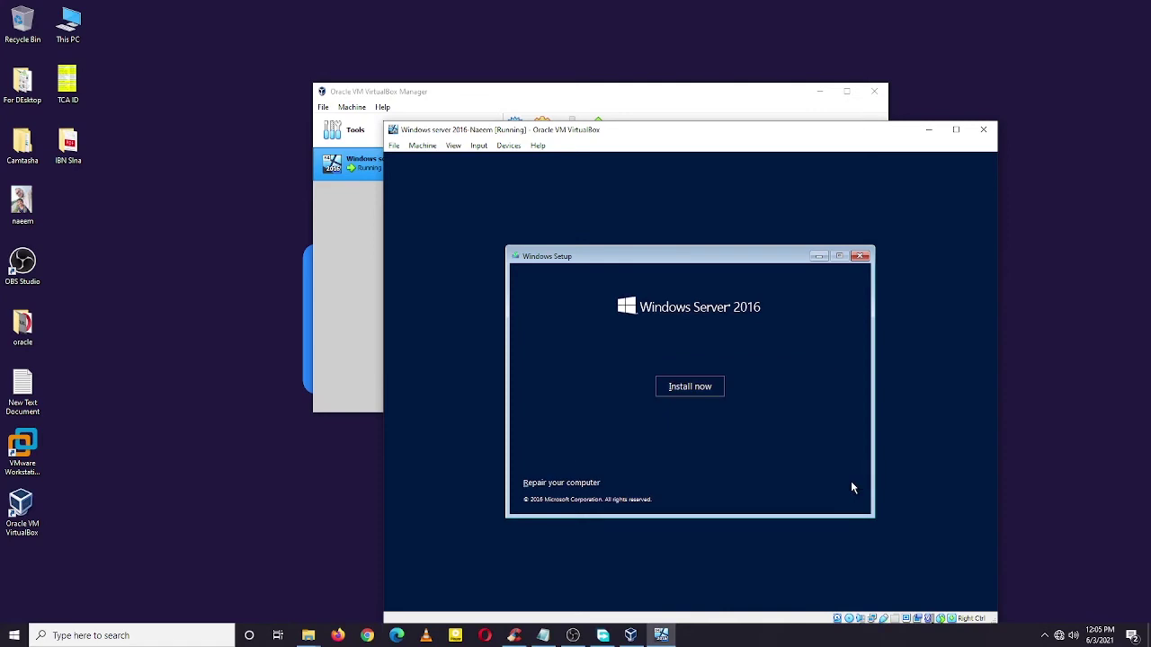
Step: Start the installation and pick Windows Server 2016 Standard Evaluation (Desktop Experience)
left_click(690, 387)
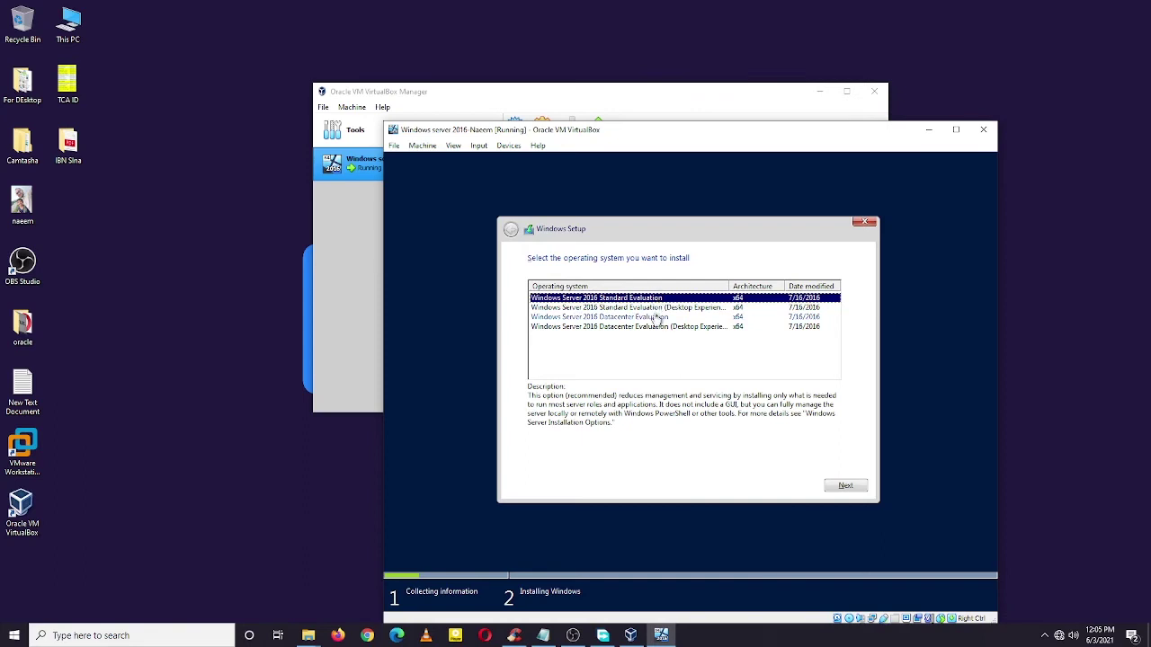
left_click(649, 311)
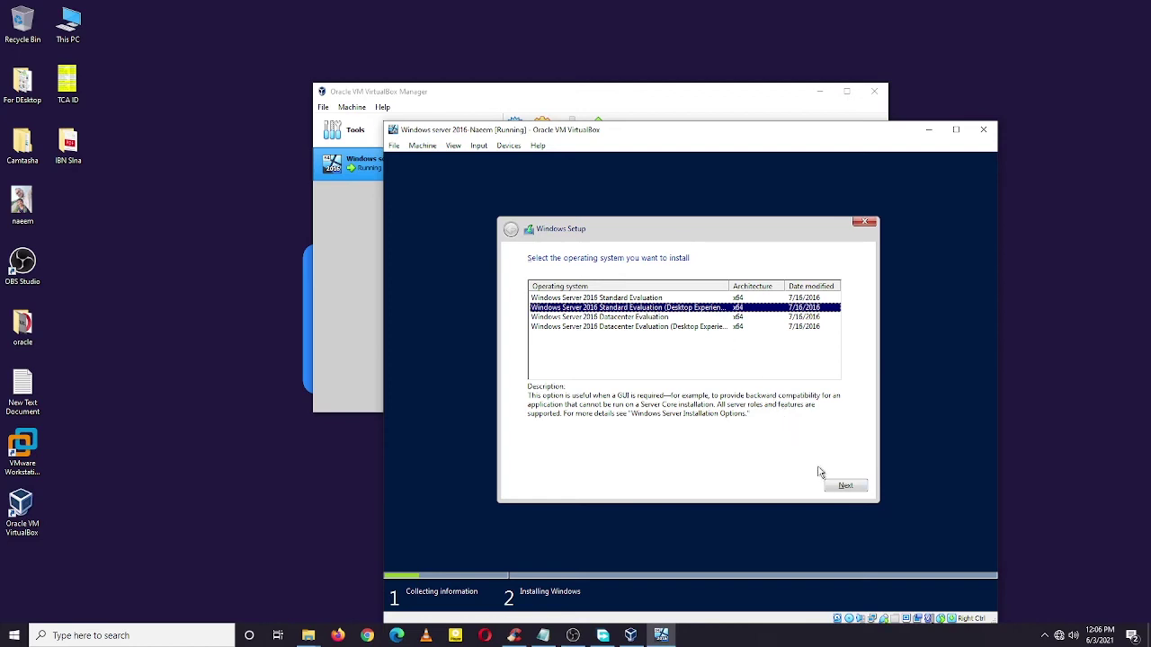
left_click(849, 488)
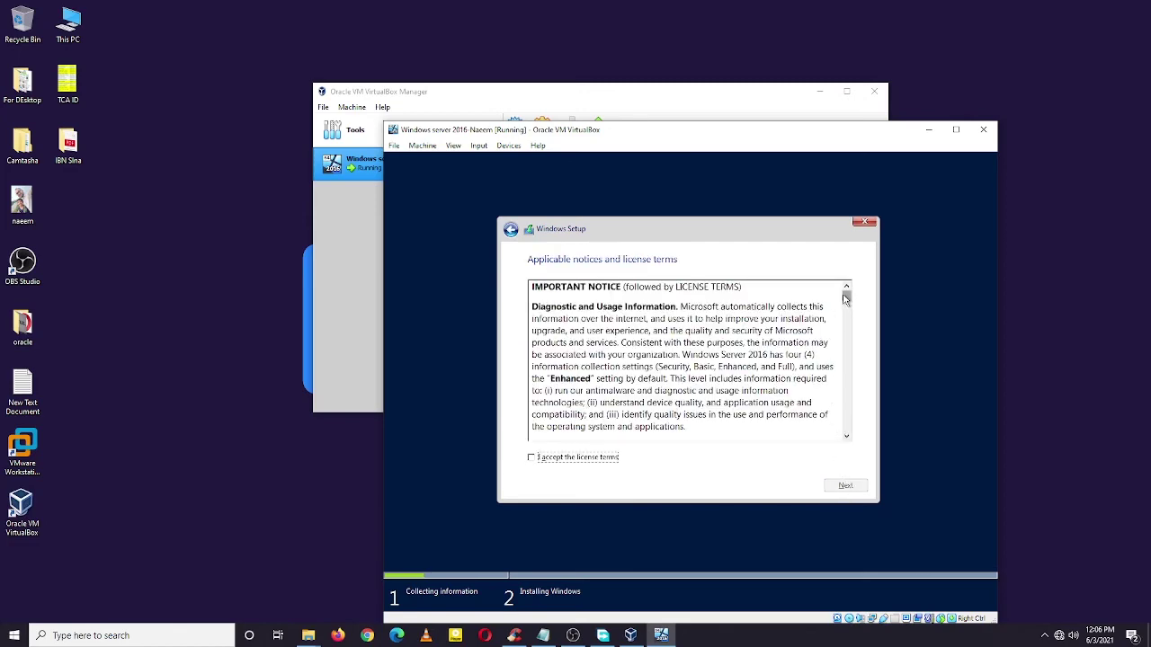
Step: Scroll through the license terms, accept them, and continue
left_click_drag(845, 300, 846, 431)
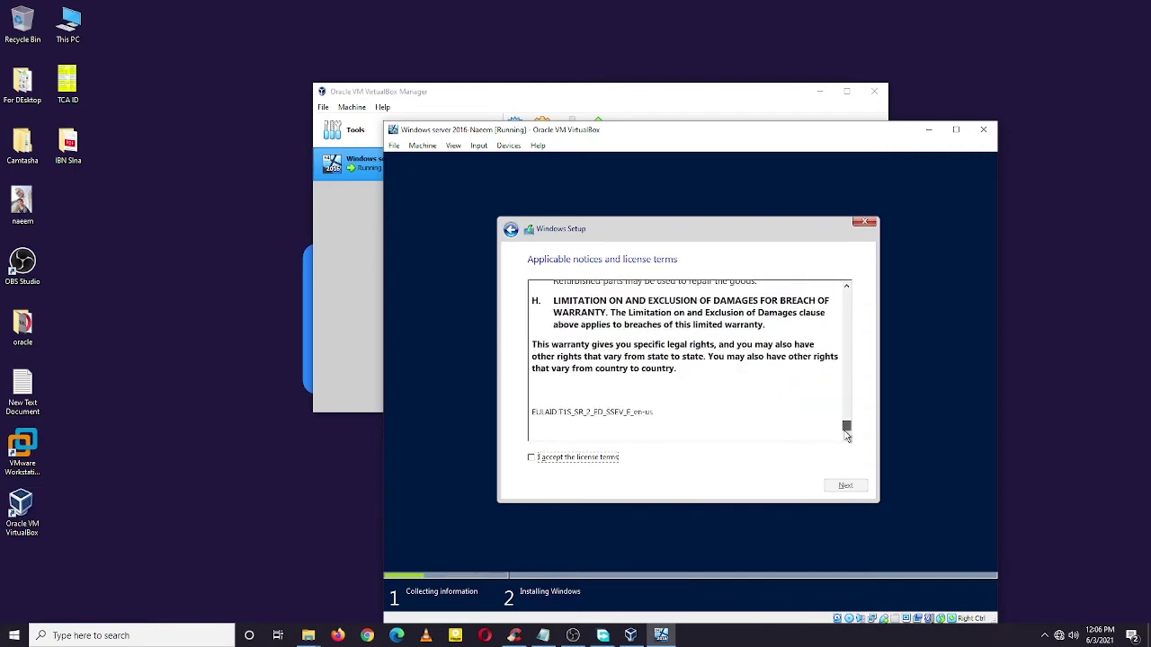
left_click(531, 458)
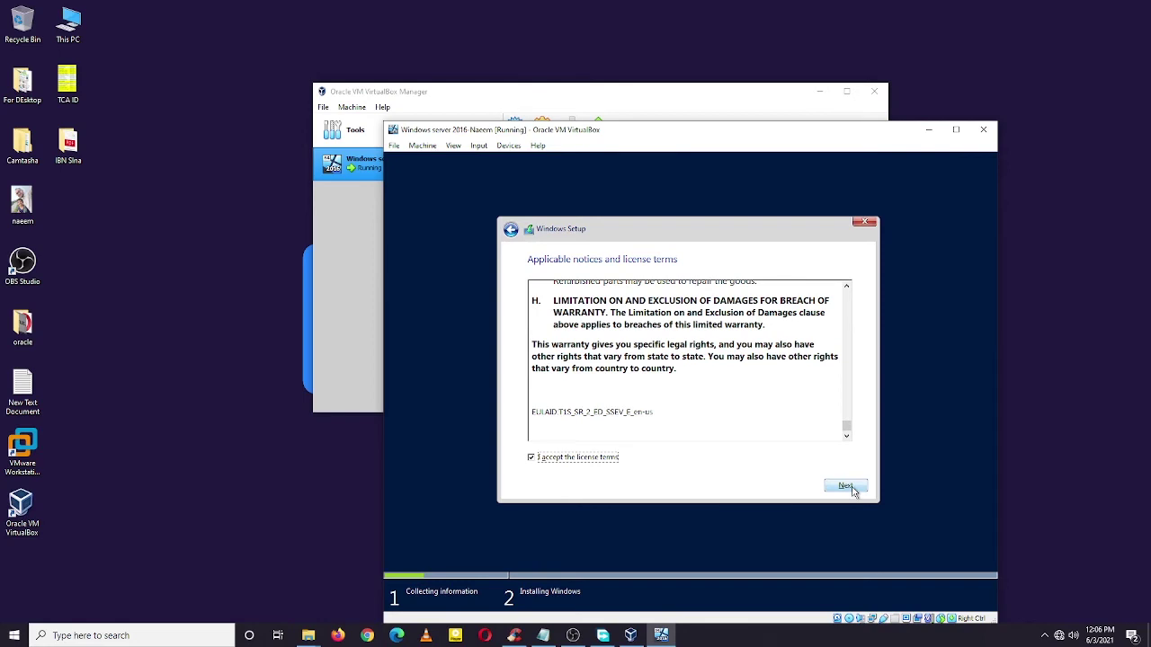
left_click(849, 487)
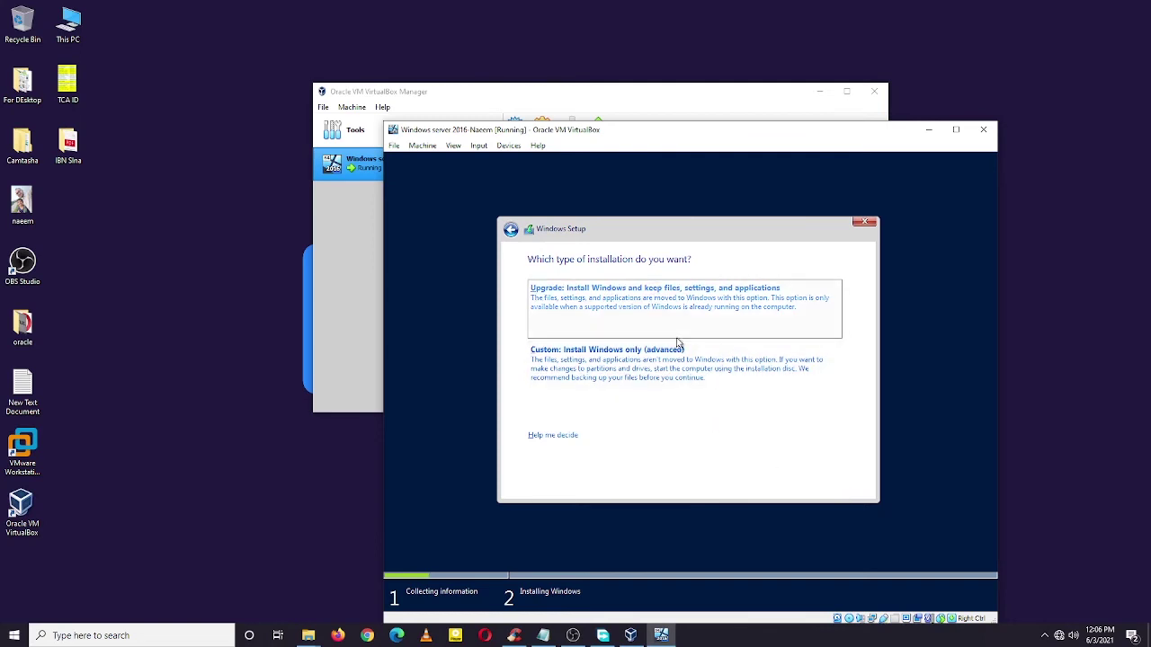
Step: Choose Custom install and create a 102400 MB partition on Drive 0, allowing the extra system partitions
left_click(681, 379)
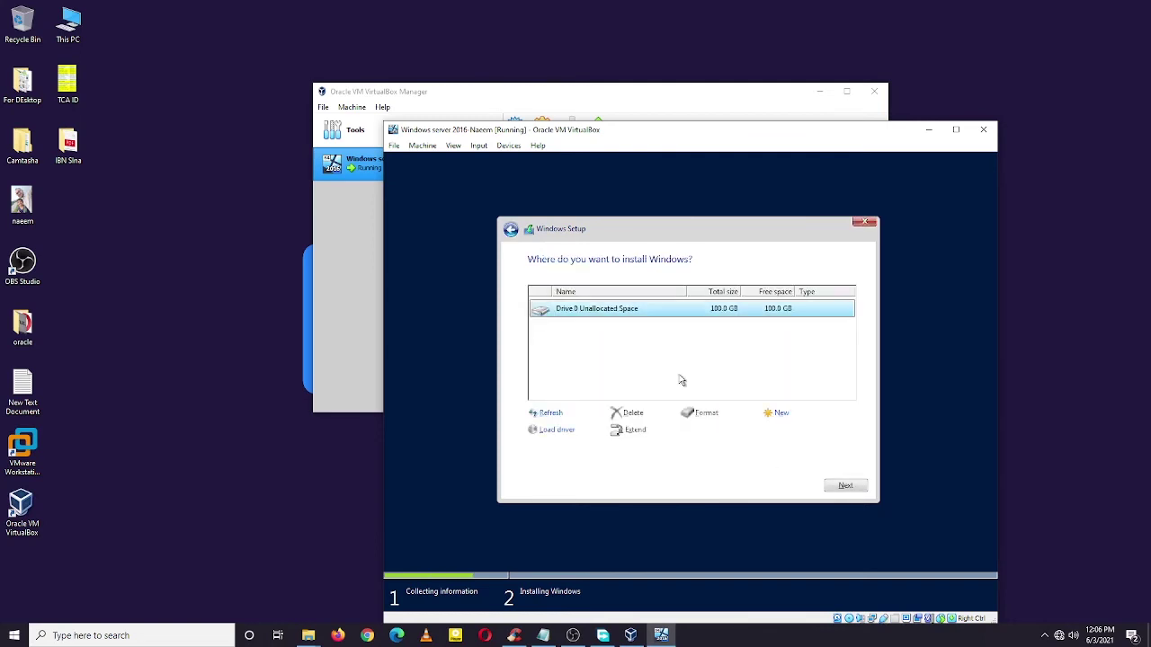
left_click(780, 414)
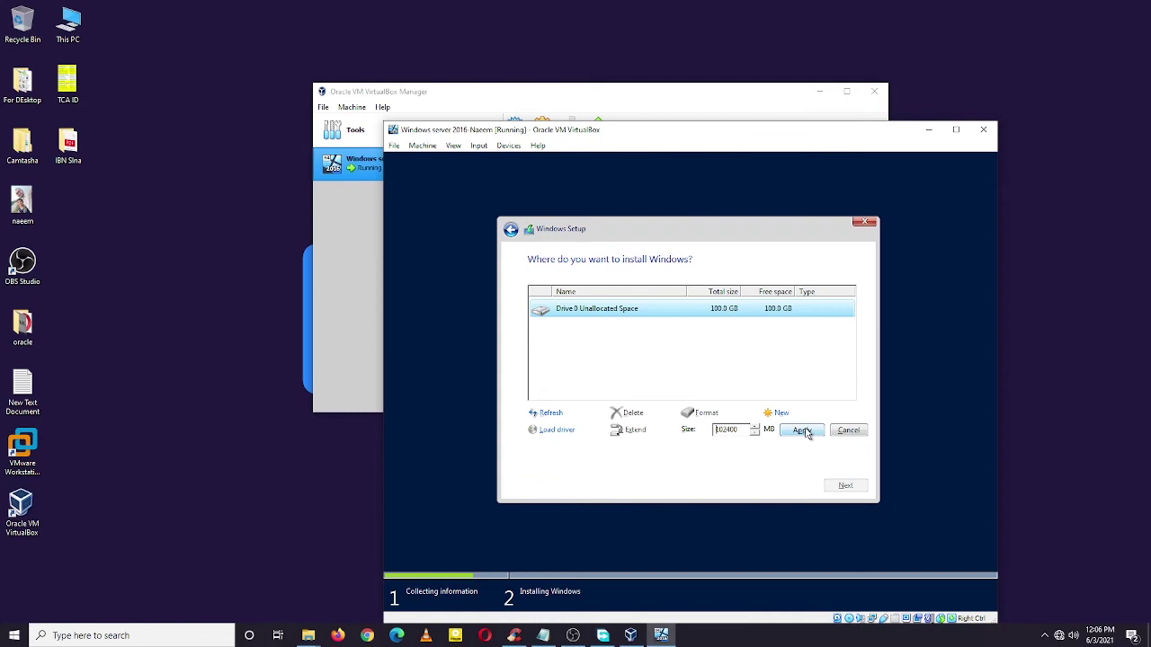
left_click(801, 431)
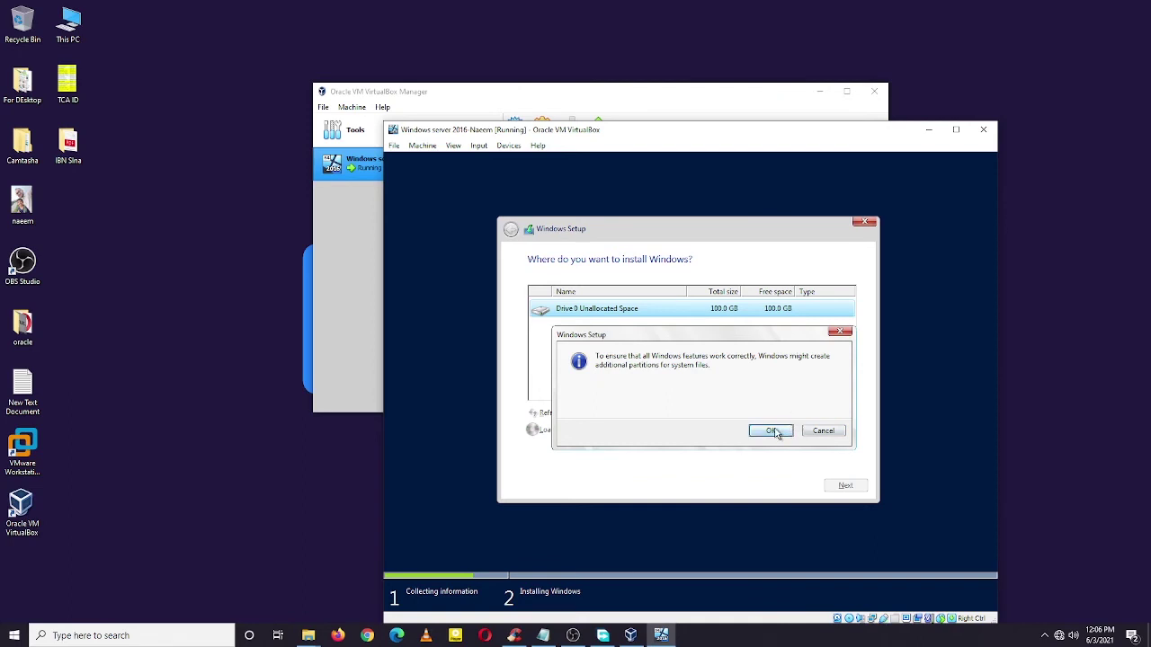
left_click(771, 430)
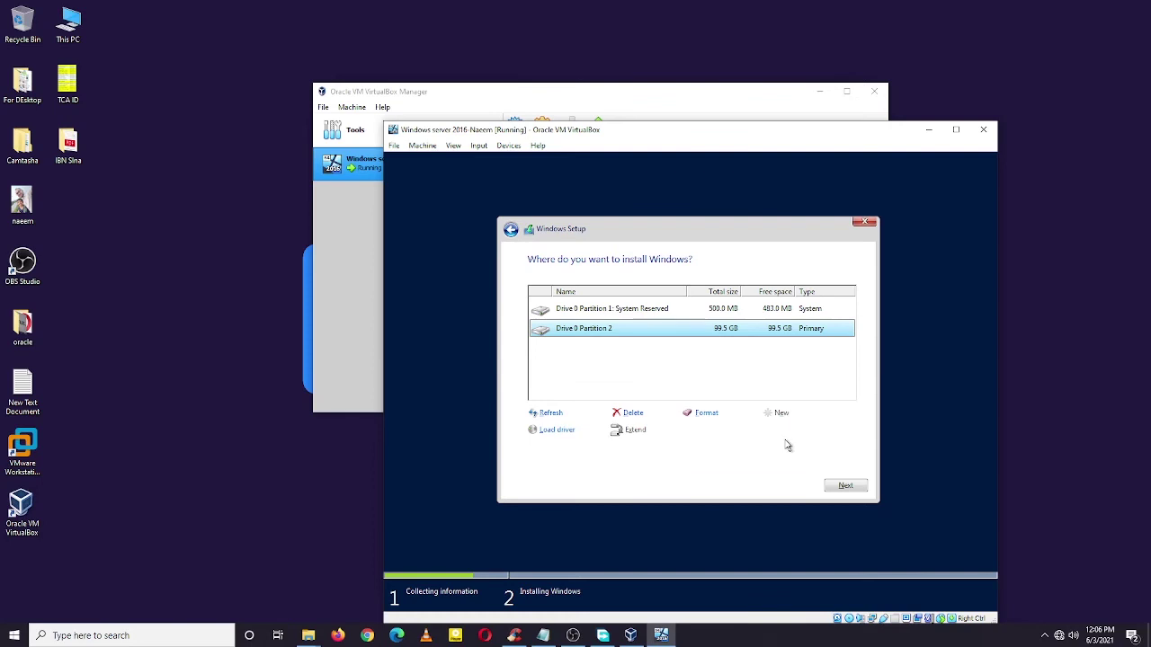
Step: Install Windows onto Drive 0 Partition 2
left_click(845, 488)
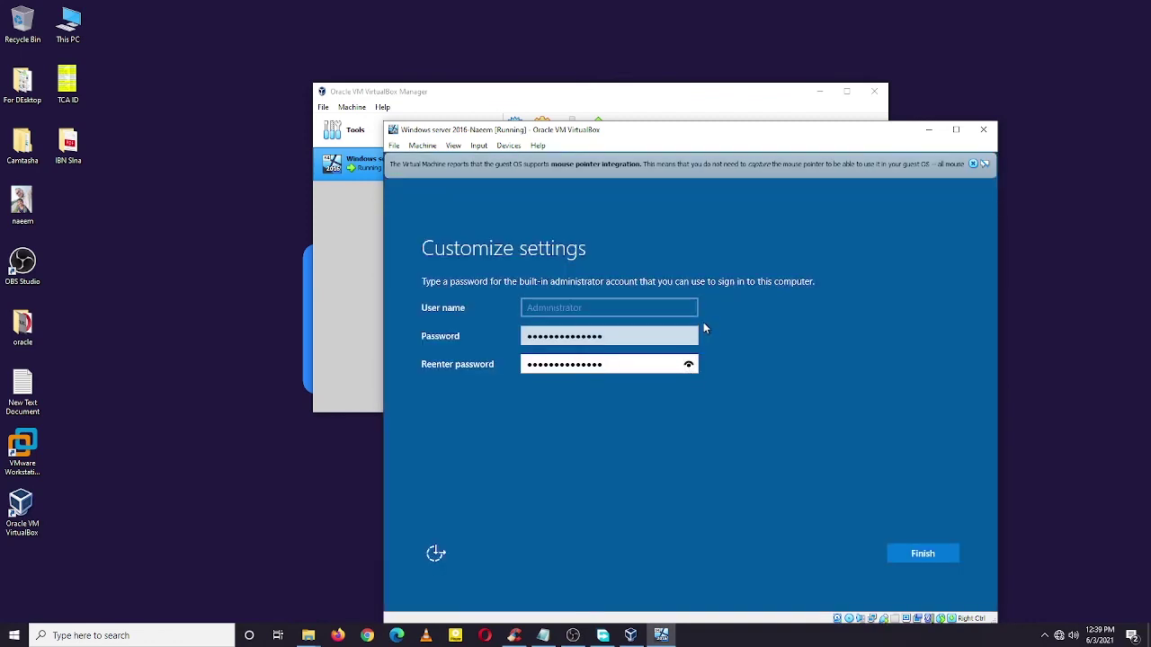
Step: Reveal the Administrator password to verify it, then finish the settings
left_click(688, 336)
left_click(931, 555)
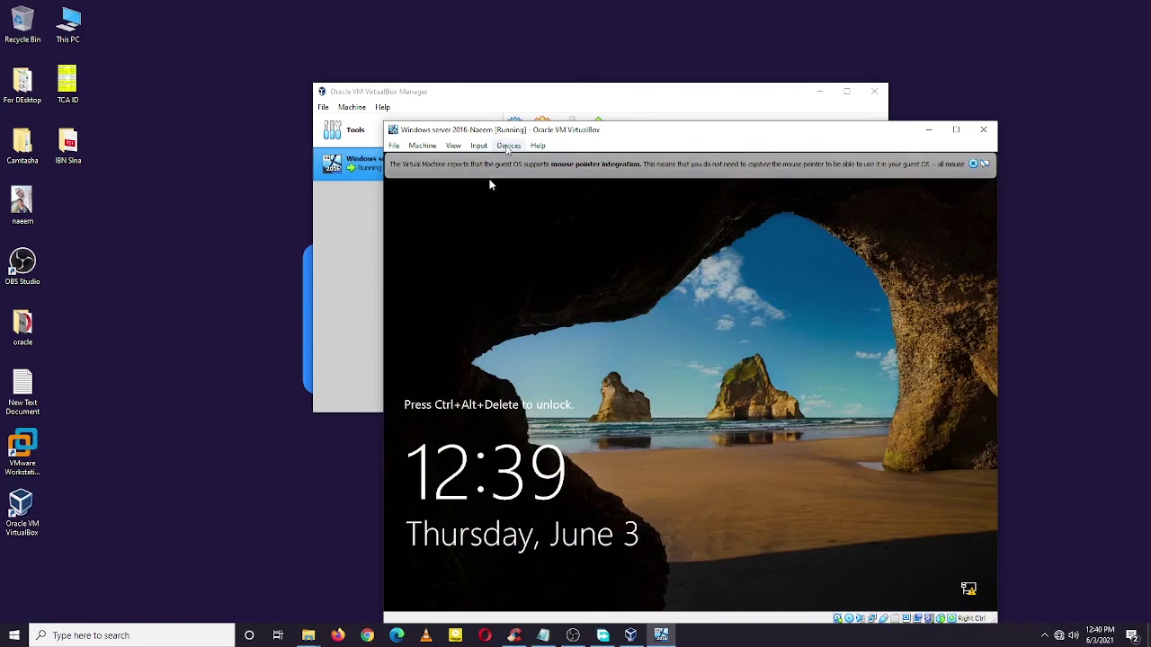
Step: Send Ctrl-Alt-Del to the VM through Input > Keyboard to unlock the lock screen
left_click(508, 146)
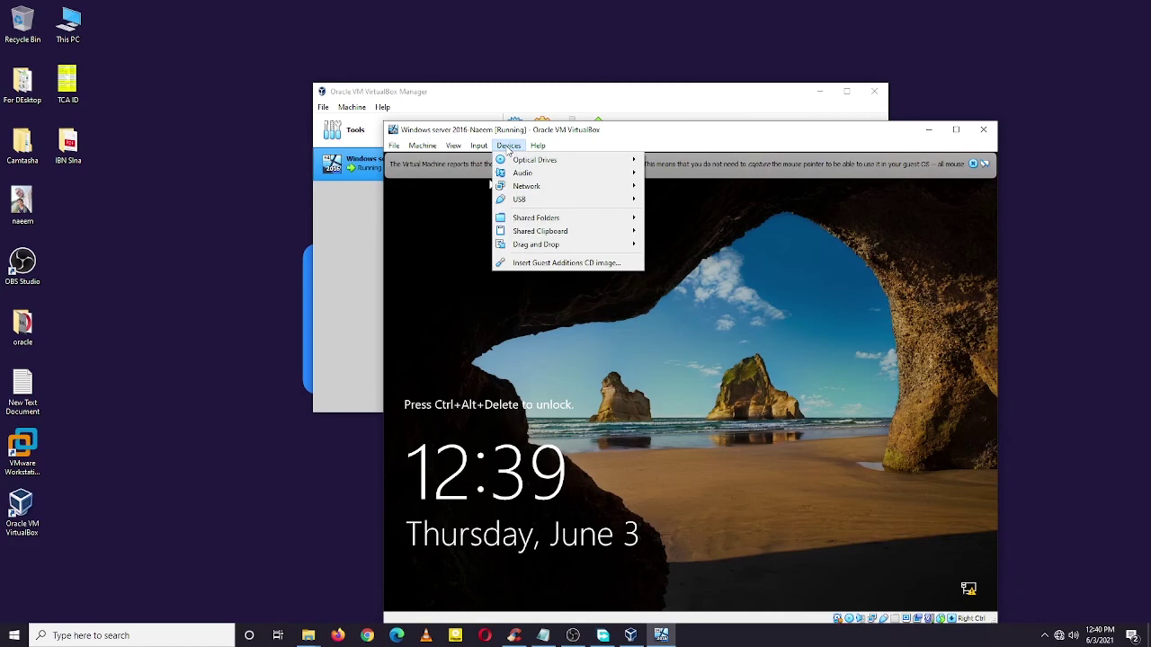
mouse_move(479, 150)
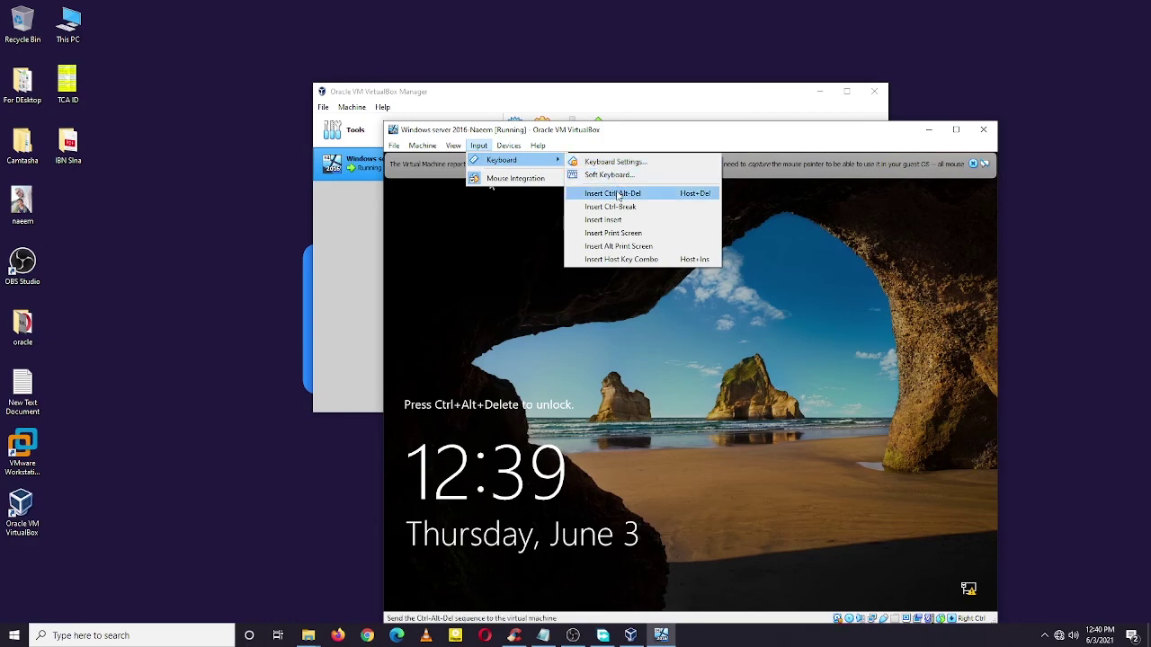
left_click(618, 194)
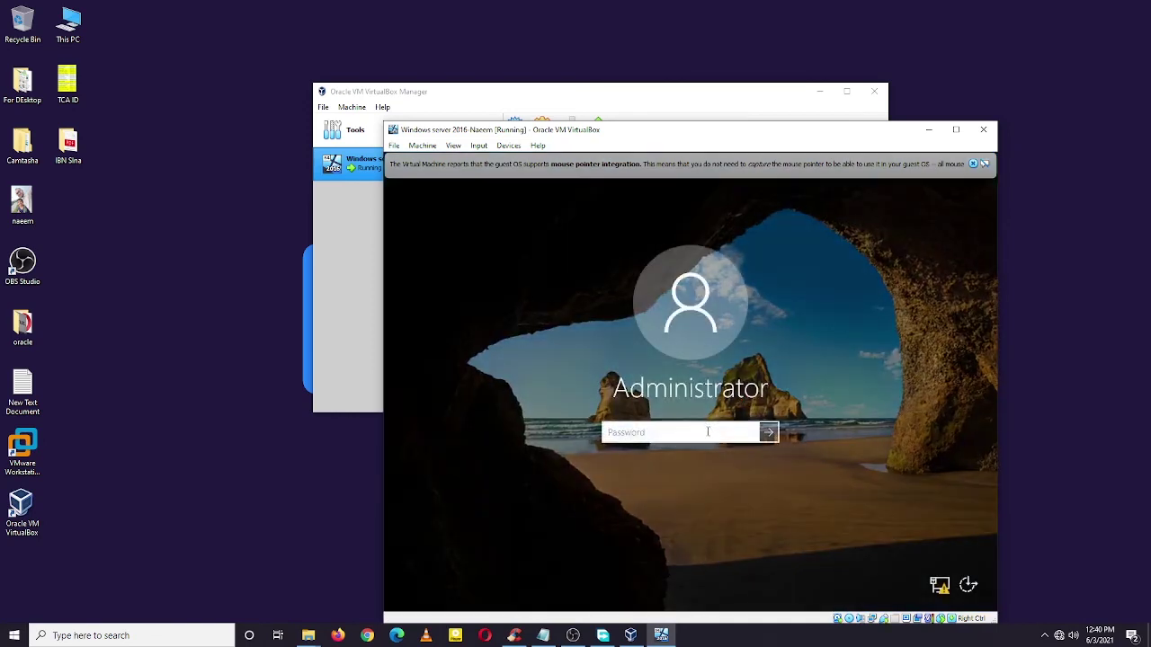
Step: Enter the Administrator account password, check it with the eye icon, and sign in
left_click(706, 436)
key("BackSpace")
key("BackSpace")
key("BackSpace")
left_click(751, 432)
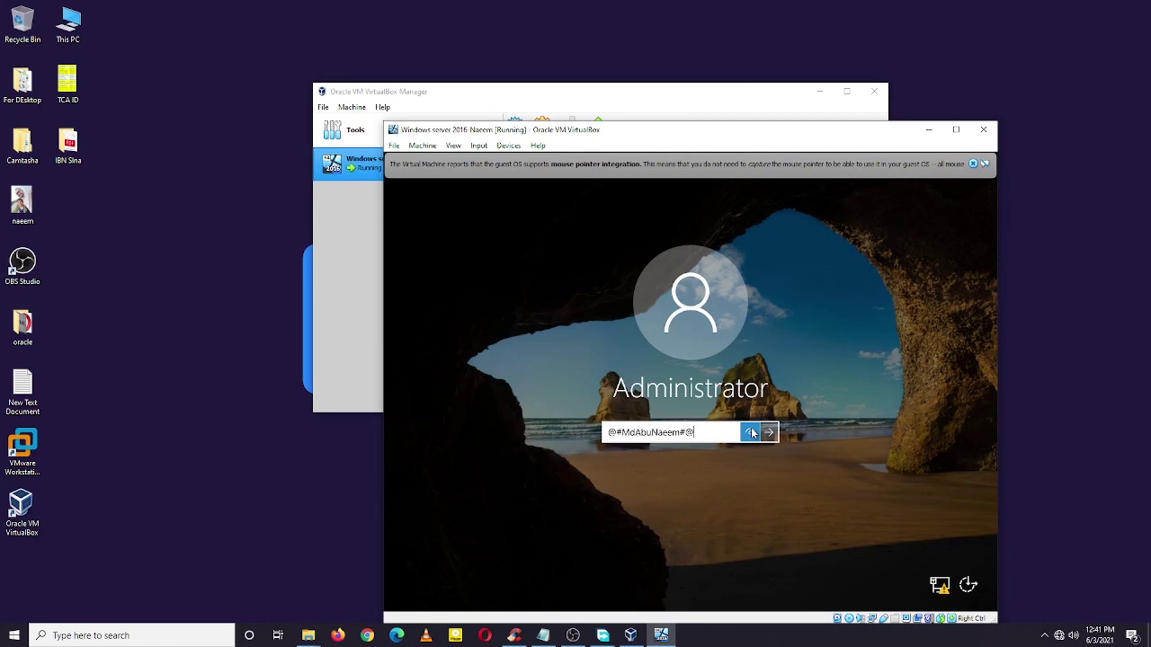
left_click_drag(752, 433, 755, 433)
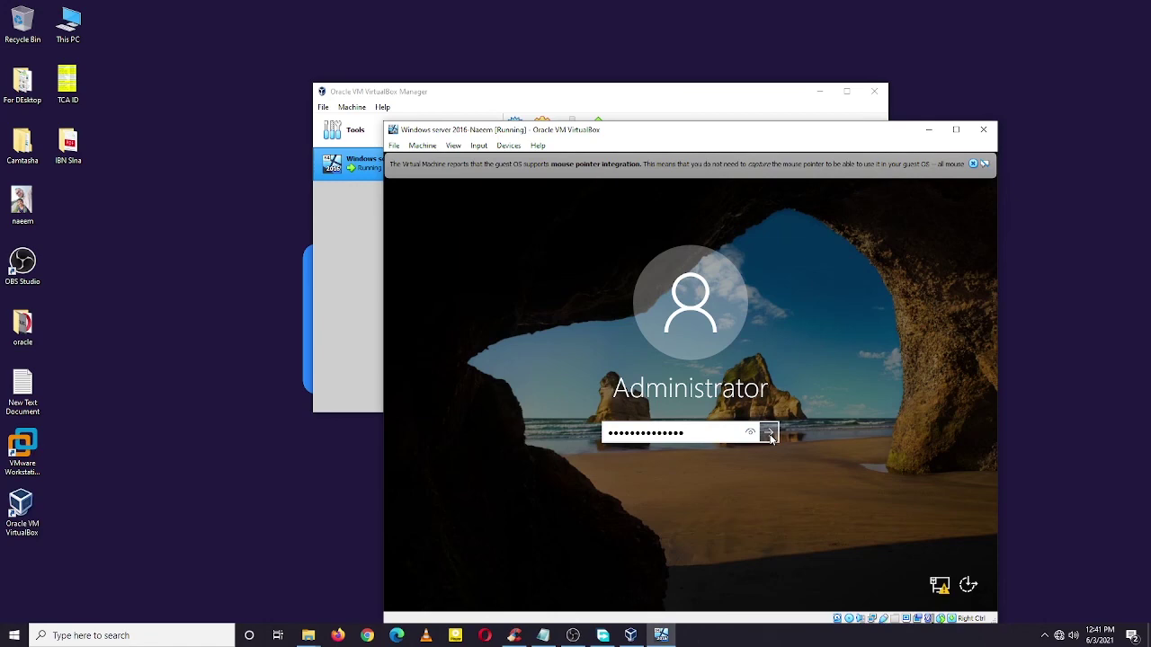
left_click(769, 433)
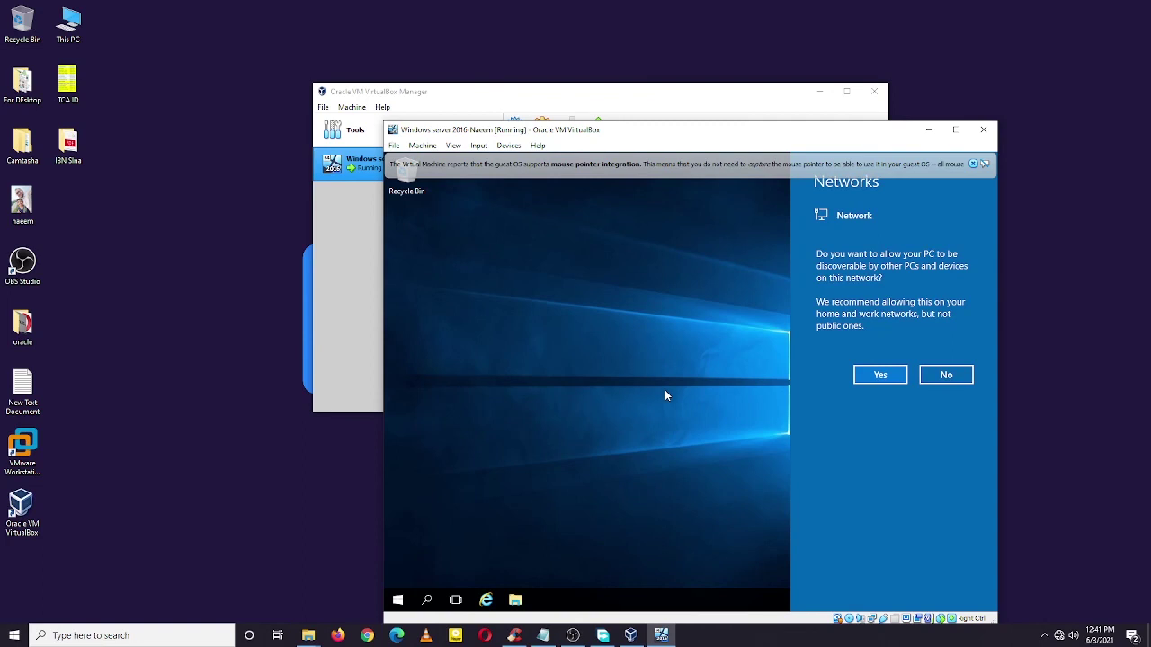
Step: Answer No to making the PC discoverable on the network
left_click(936, 374)
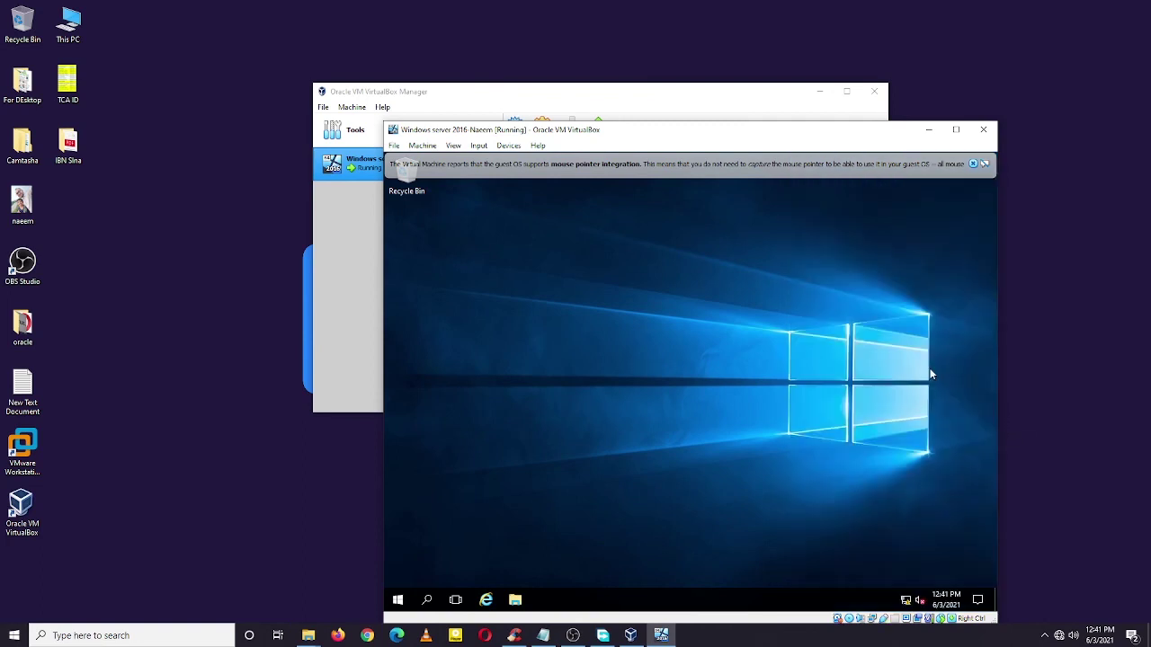
Step: Close the mouse integration notification bar while Server Manager launches
left_click(974, 164)
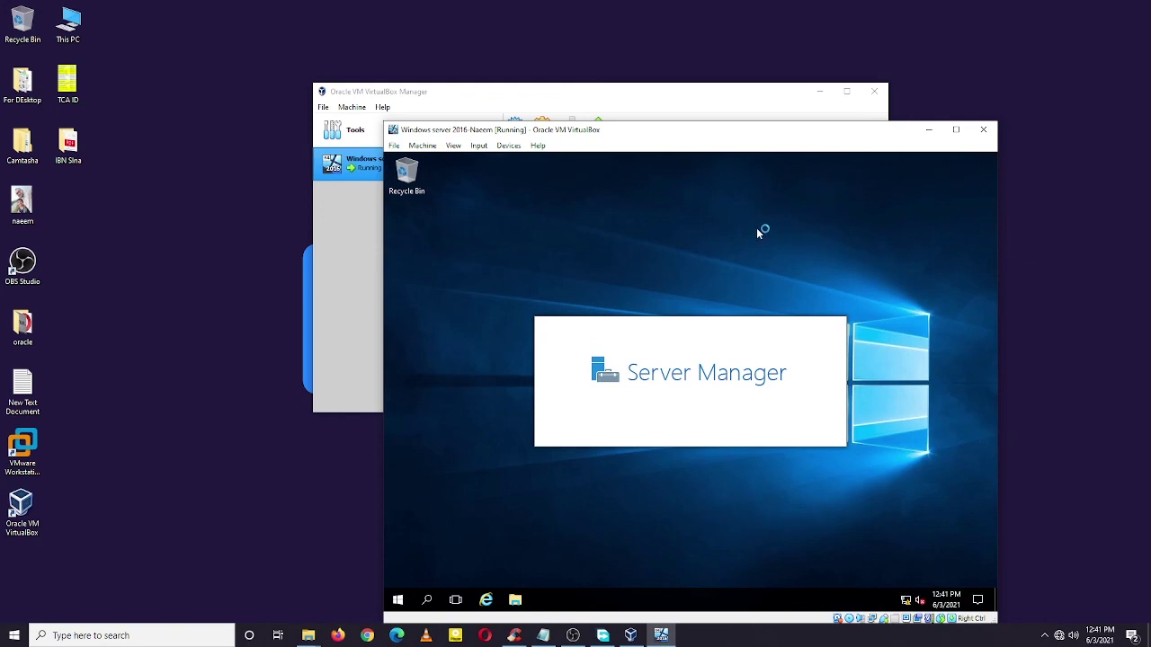